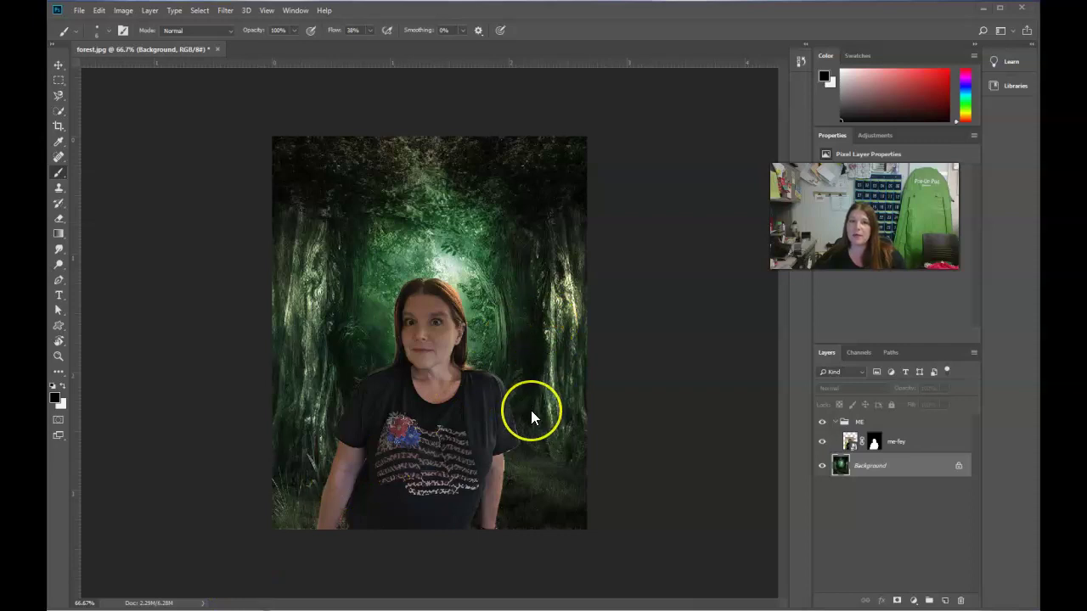
Collapse the ME layer group and select the forest Background layer
left_click(837, 423)
left_click(866, 453)
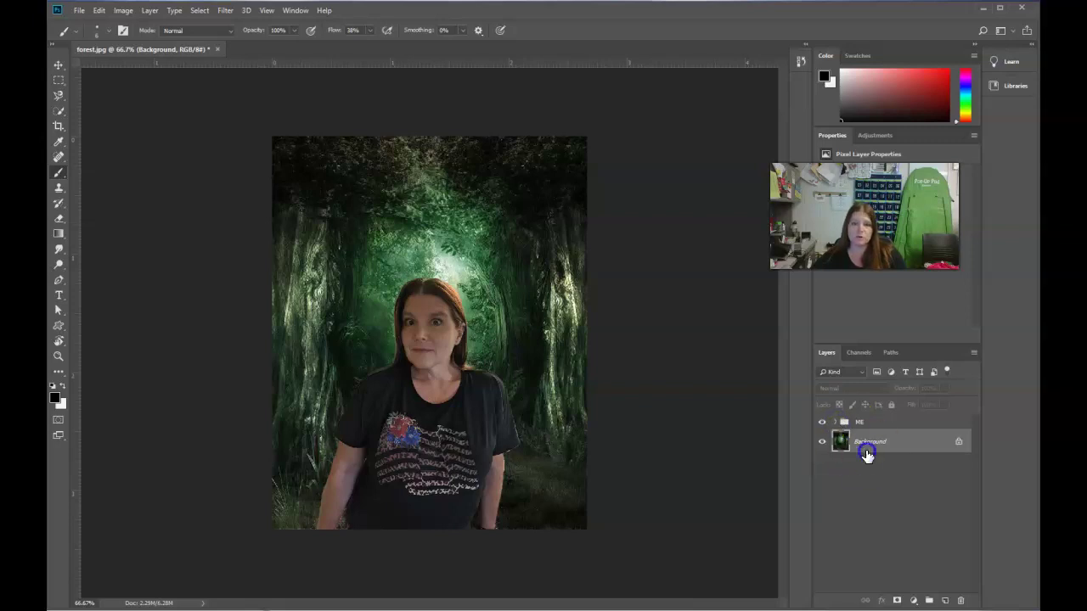
Start Place Embedded in the Pictures folder after confirming wings.webp was converted to wings.jpg
left_click(79, 10)
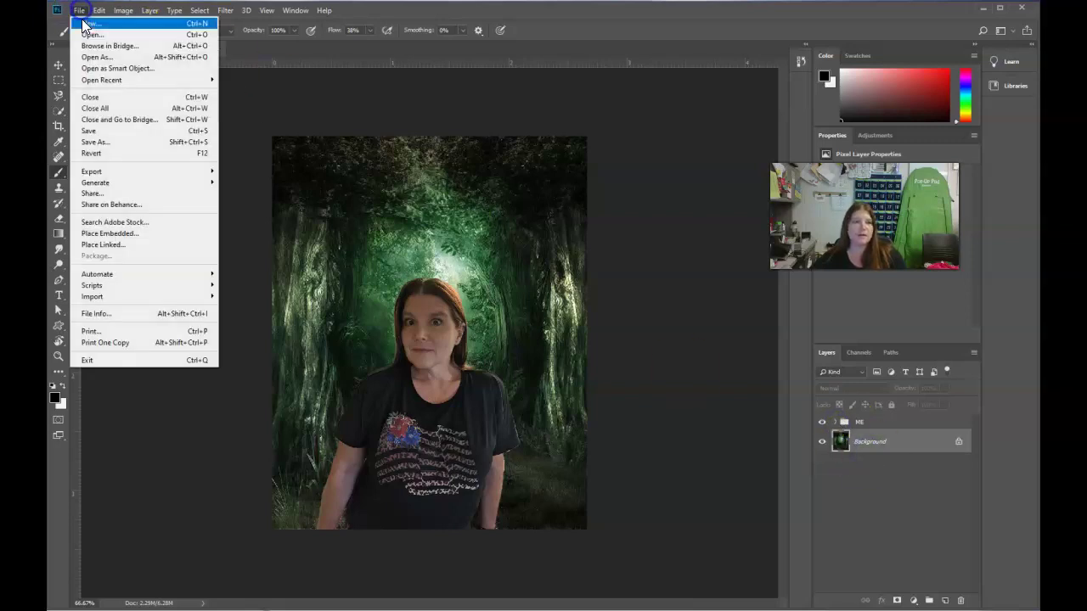
left_click(119, 237)
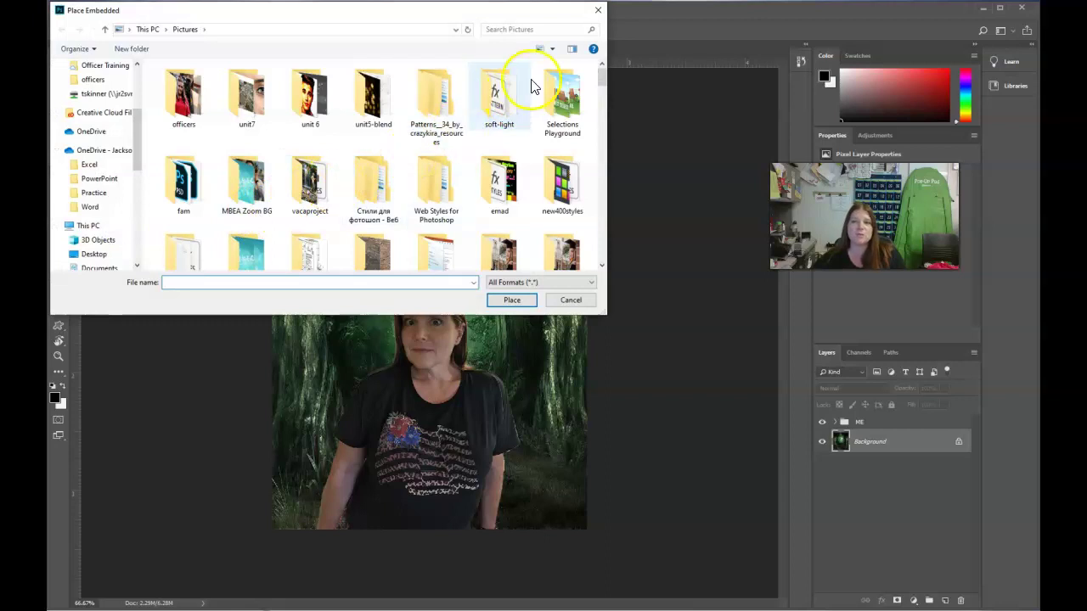
left_click_drag(600, 81, 606, 101)
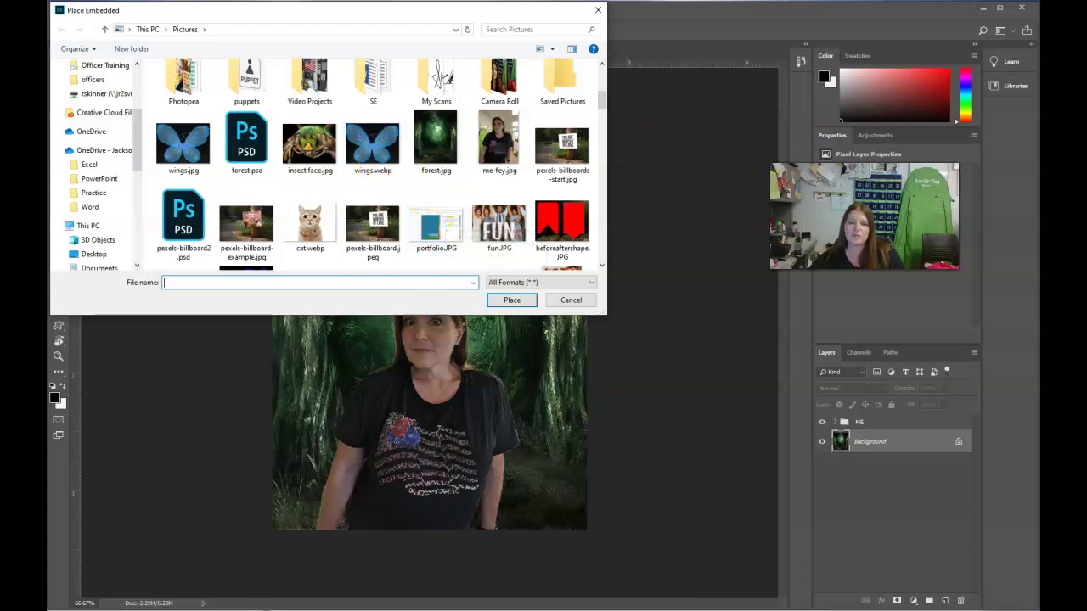
left_click(388, 583)
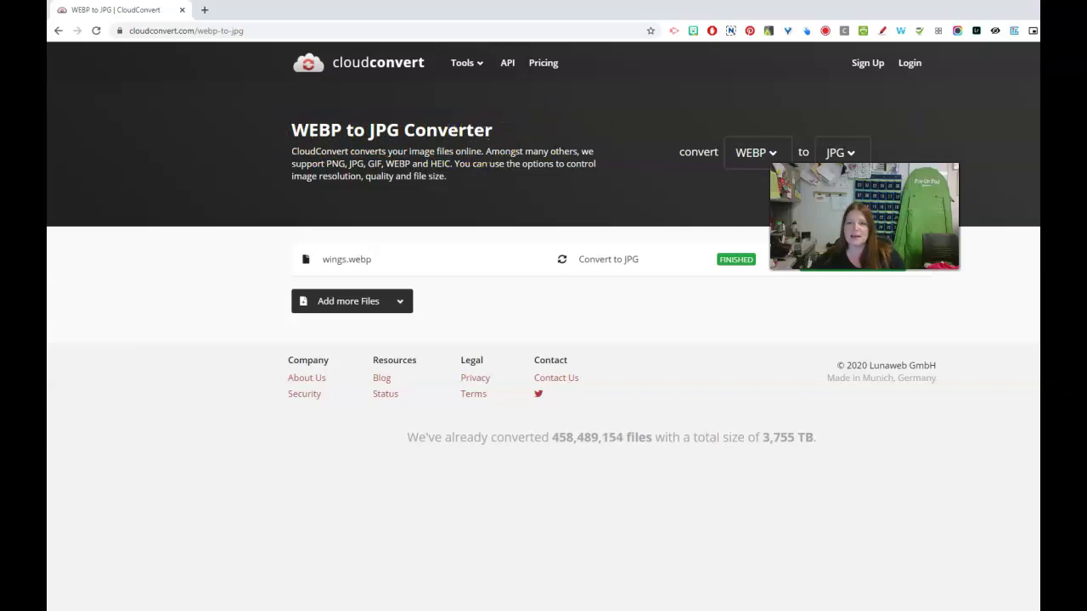
key("alt+Tab")
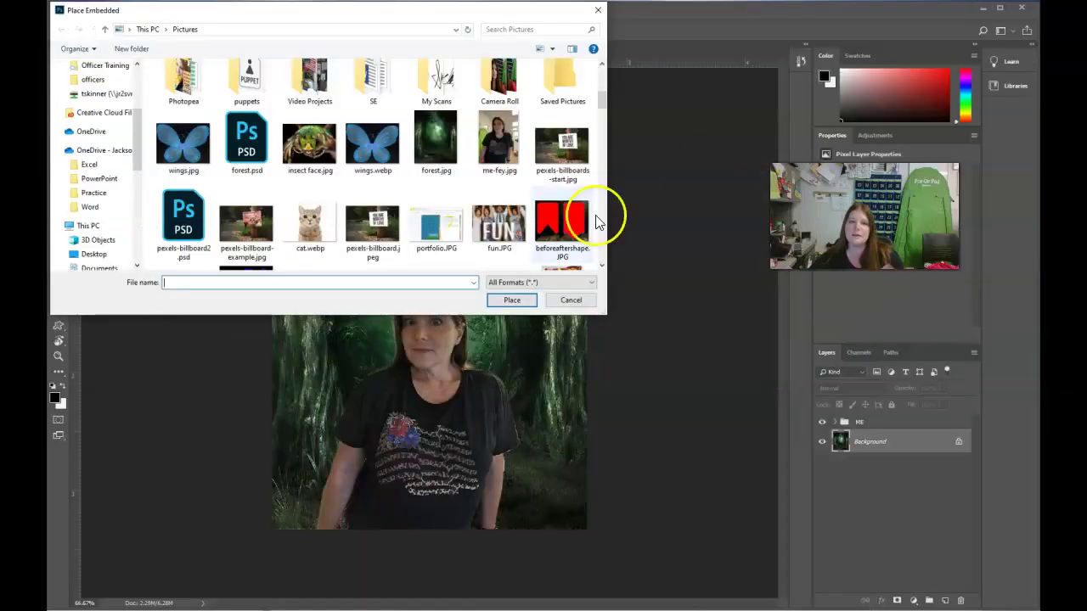
Place wings.jpg, scale it to about 12%, tilt it about −2.56° and commit
double_click(178, 157)
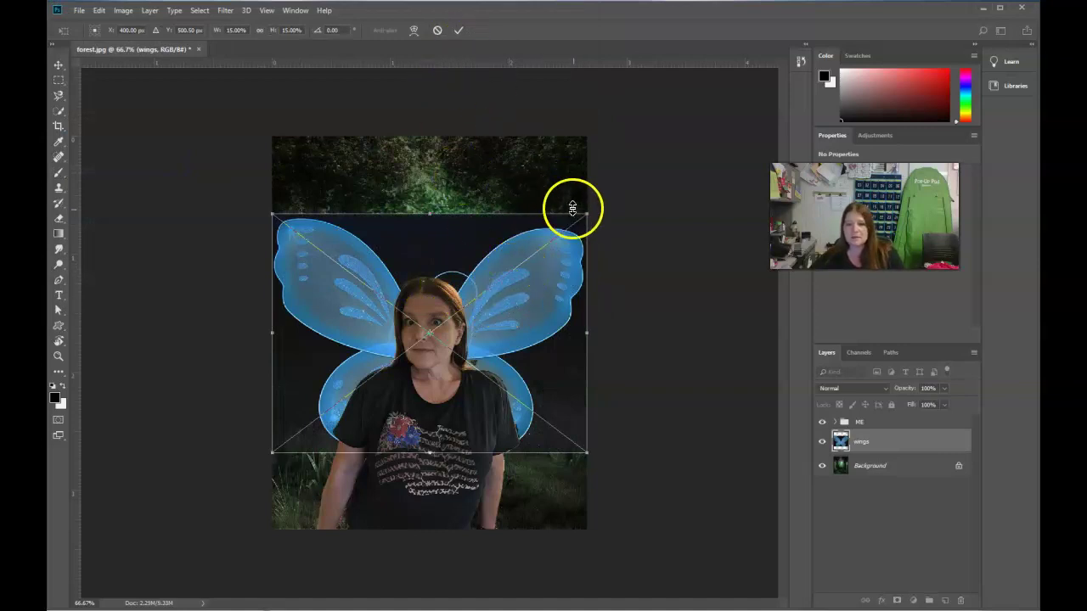
left_click_drag(586, 215, 526, 262)
mouse_move(501, 317)
left_mouse_down()
mouse_move(536, 332)
mouse_move(511, 320)
mouse_move(508, 329)
mouse_move(520, 331)
mouse_move(519, 312)
left_mouse_up()
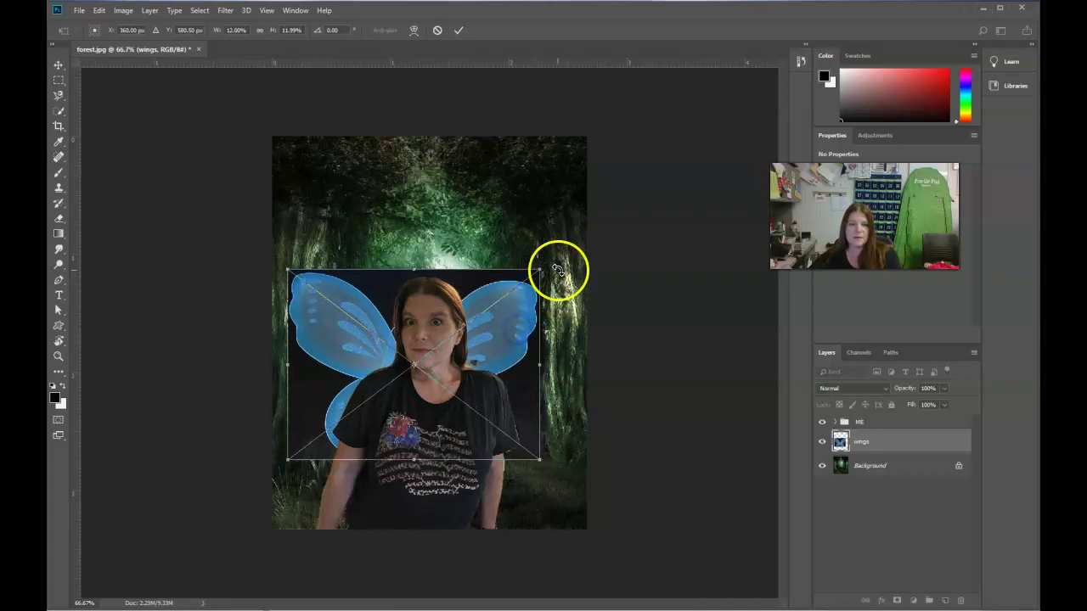
left_click_drag(563, 272, 550, 267)
left_click_drag(472, 363, 467, 367)
left_click(459, 31)
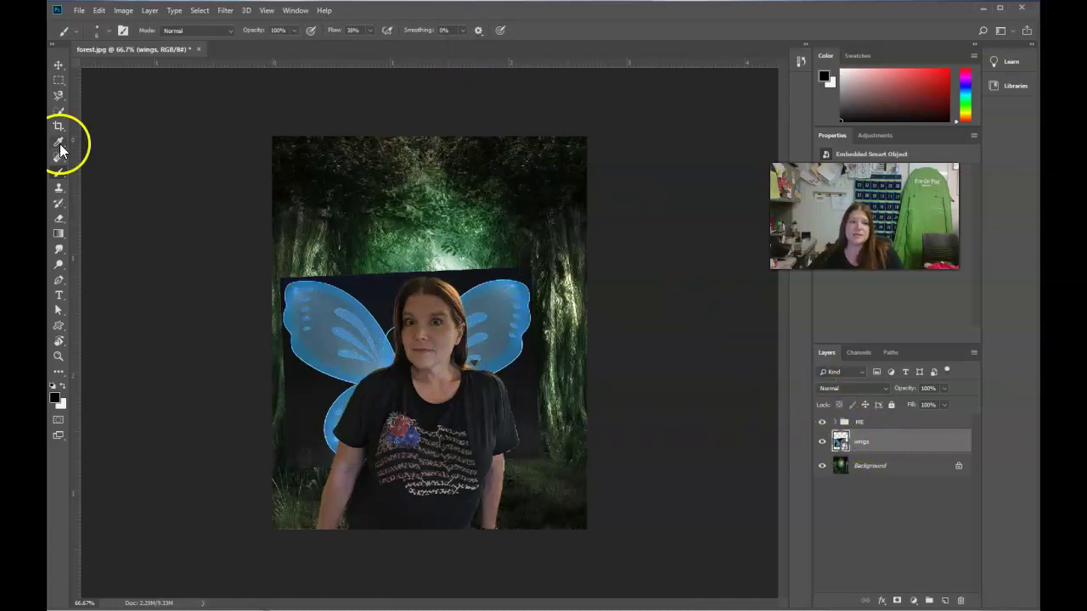
Select the wings using Quick Selection's Select Subject
left_click(58, 111)
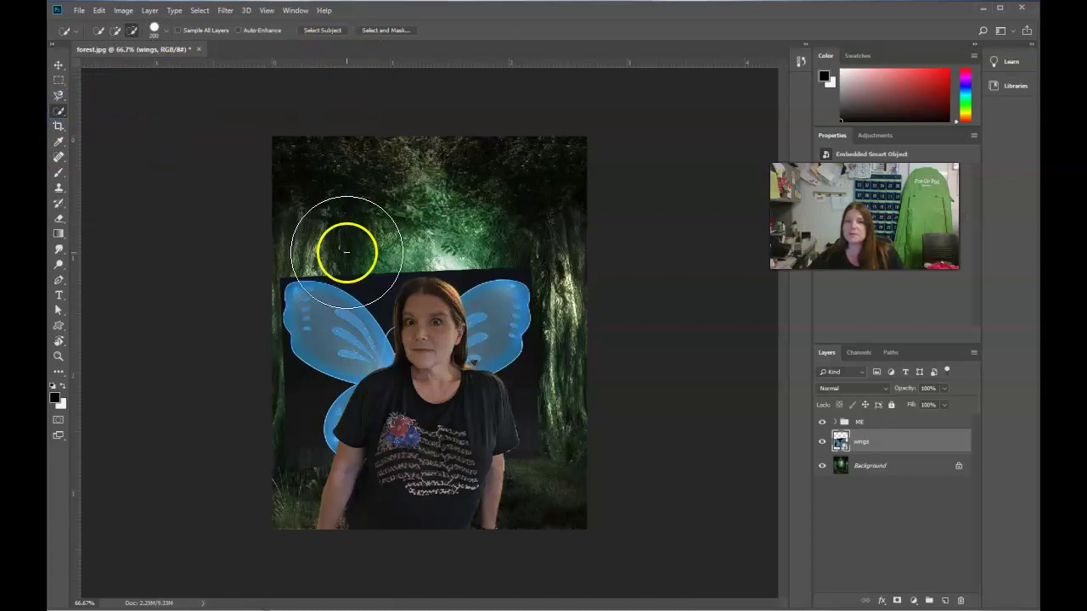
right_click(345, 340)
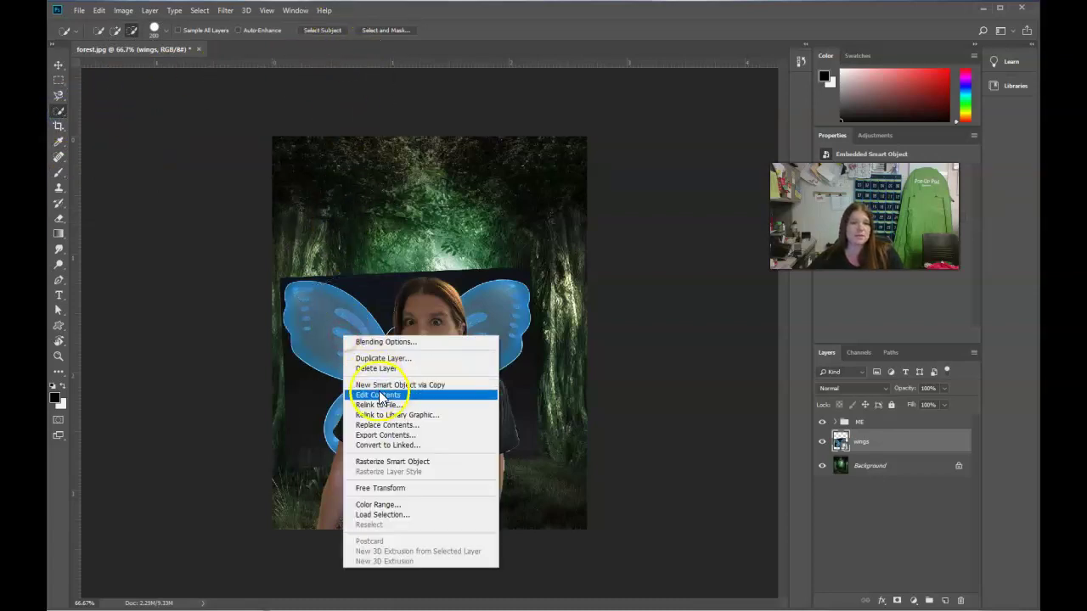
left_click(321, 31)
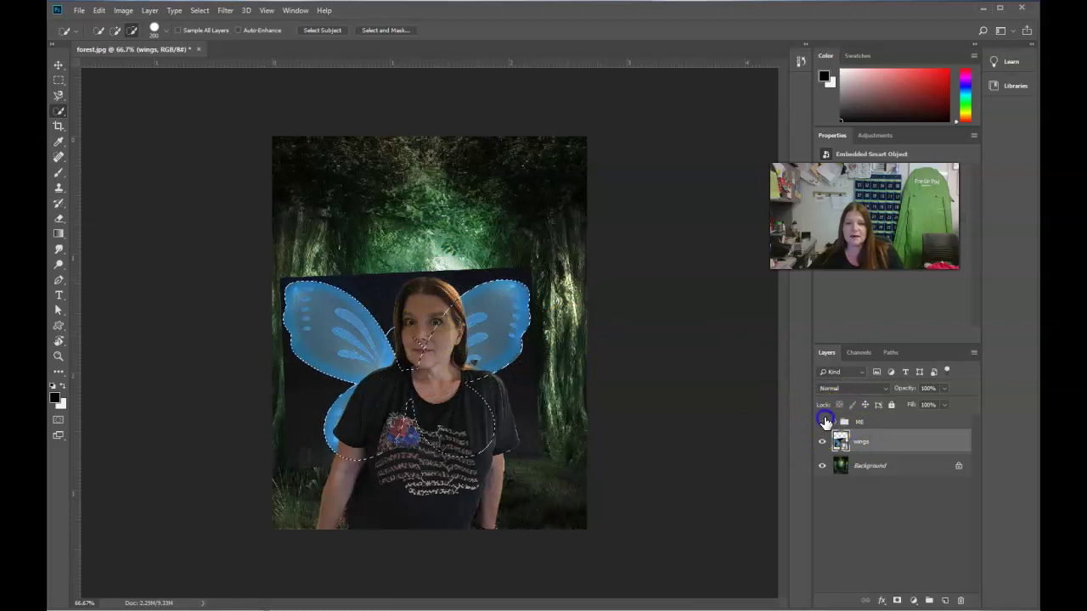
Hide the ME group and output the selection as a layer mask via Select and Mask
left_click(822, 422)
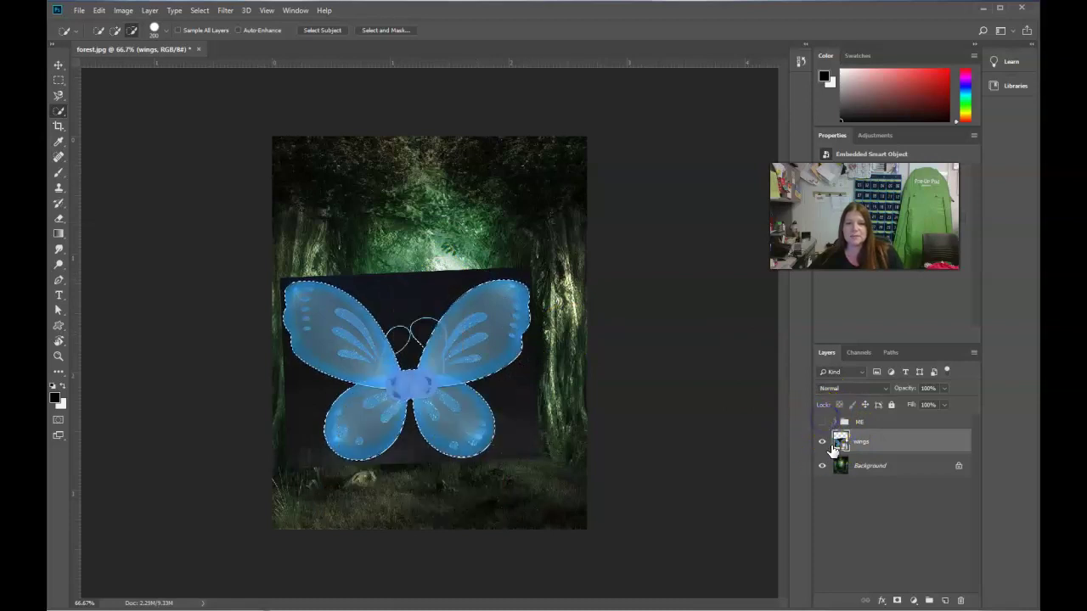
left_click(394, 32)
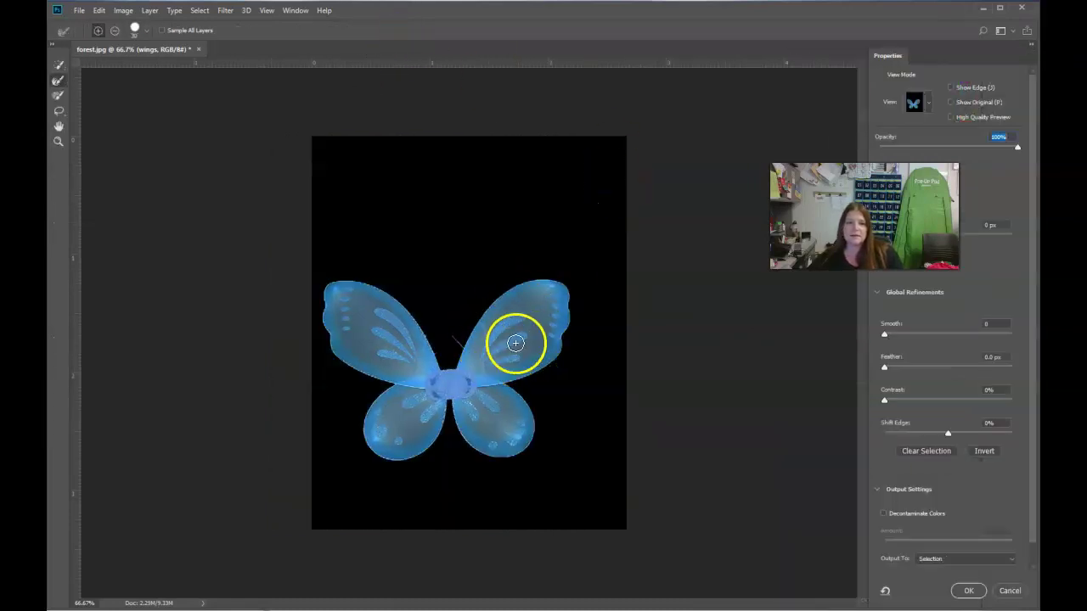
left_click(950, 558)
left_click(938, 574)
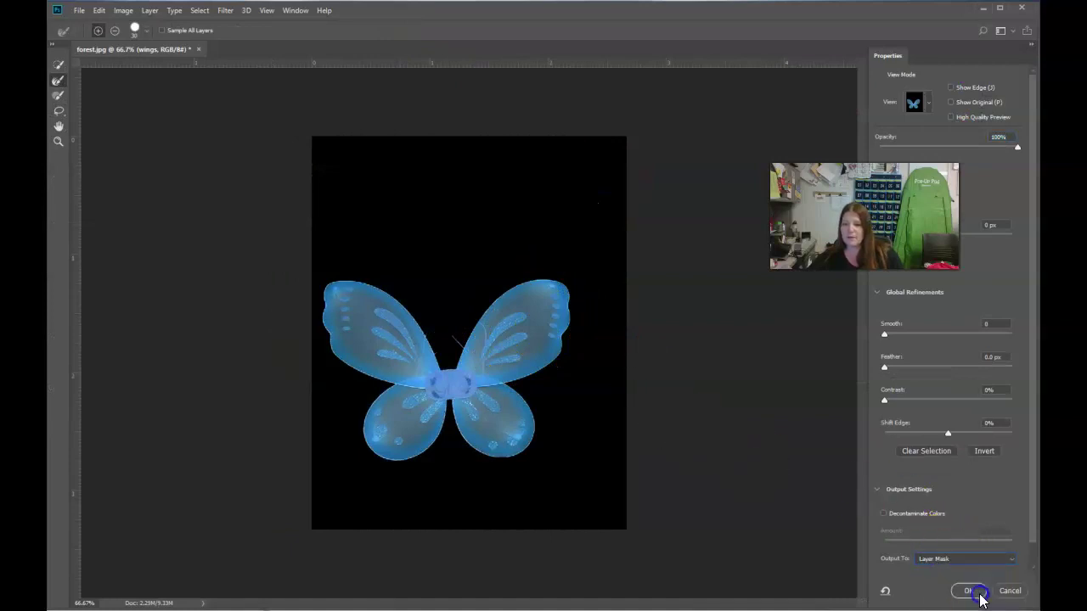
left_click(967, 590)
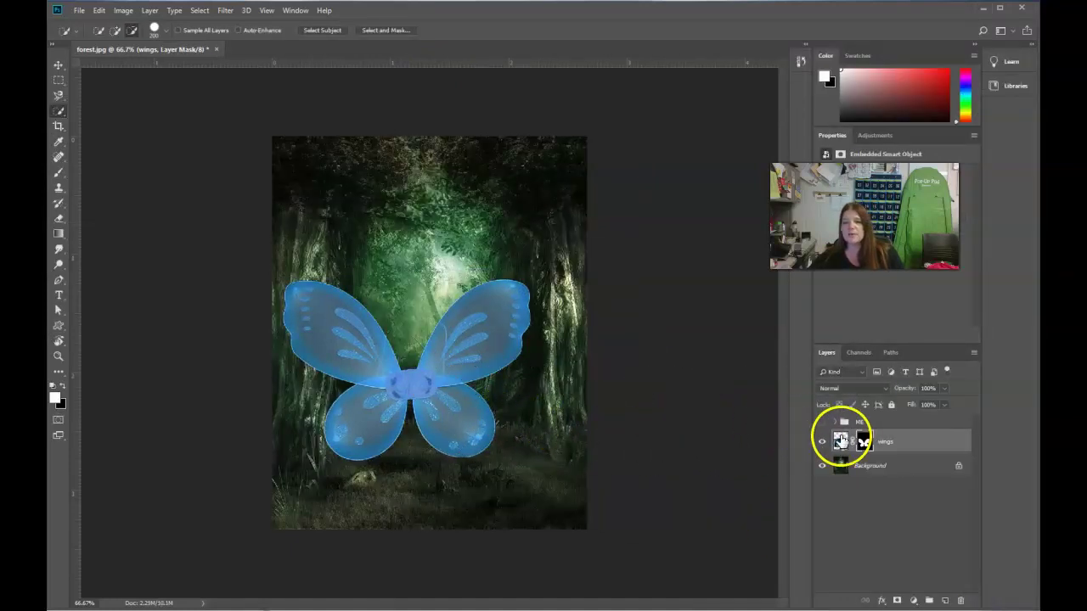
Target the wings layer mask and zoom in on the centre of the wings
left_click(863, 442)
left_click(58, 356)
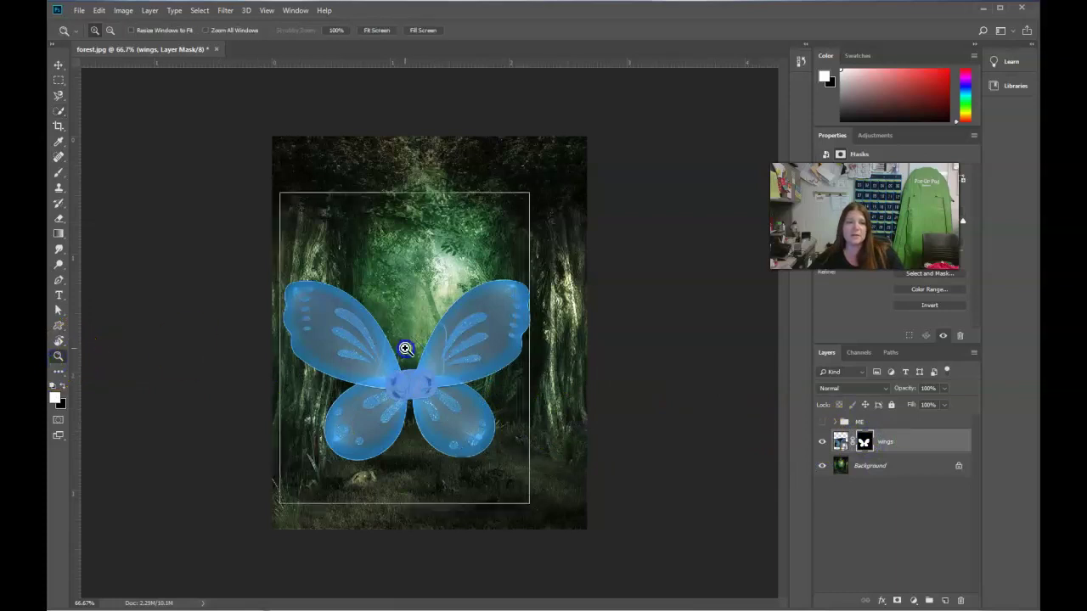
left_click(408, 351)
left_click(349, 345)
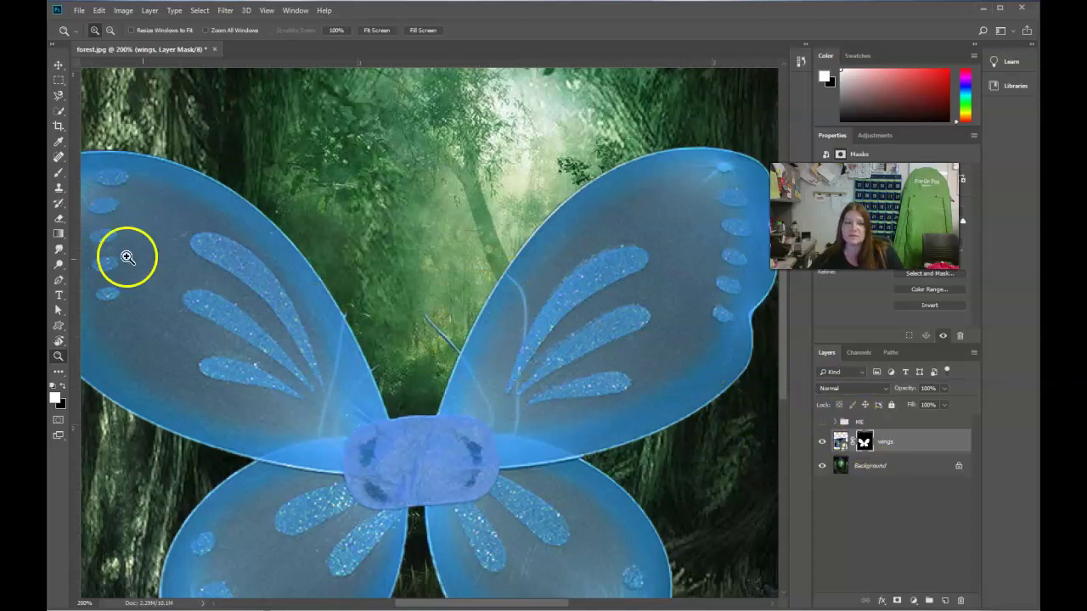
Attempt Clone Stamp between the wings, dismissing the missing clone source warnings
left_click(59, 187)
left_click(63, 387)
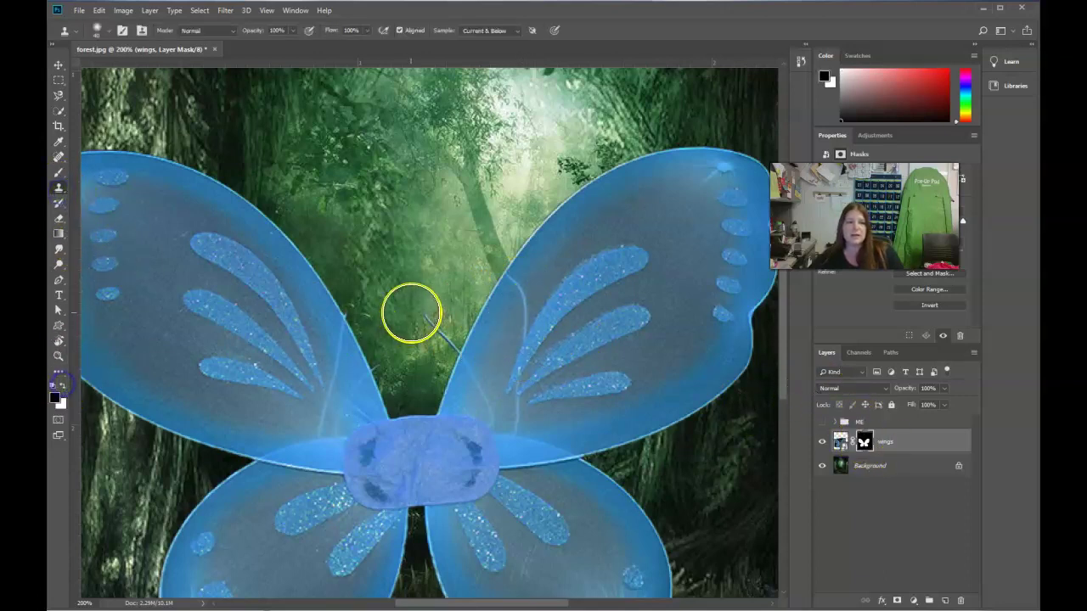
left_click(414, 317)
left_click(537, 244)
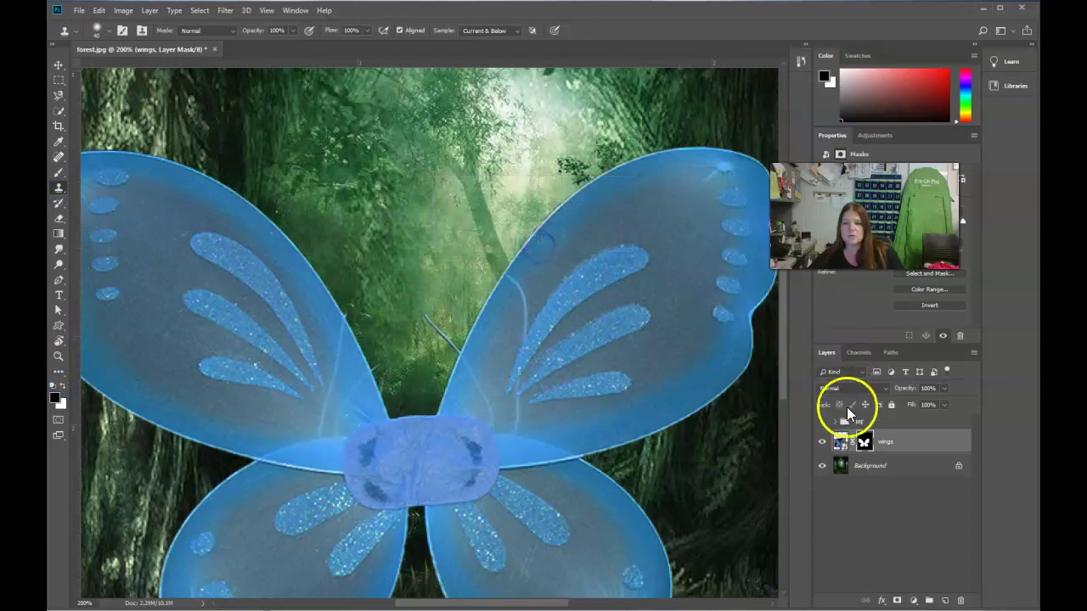
left_click(436, 325)
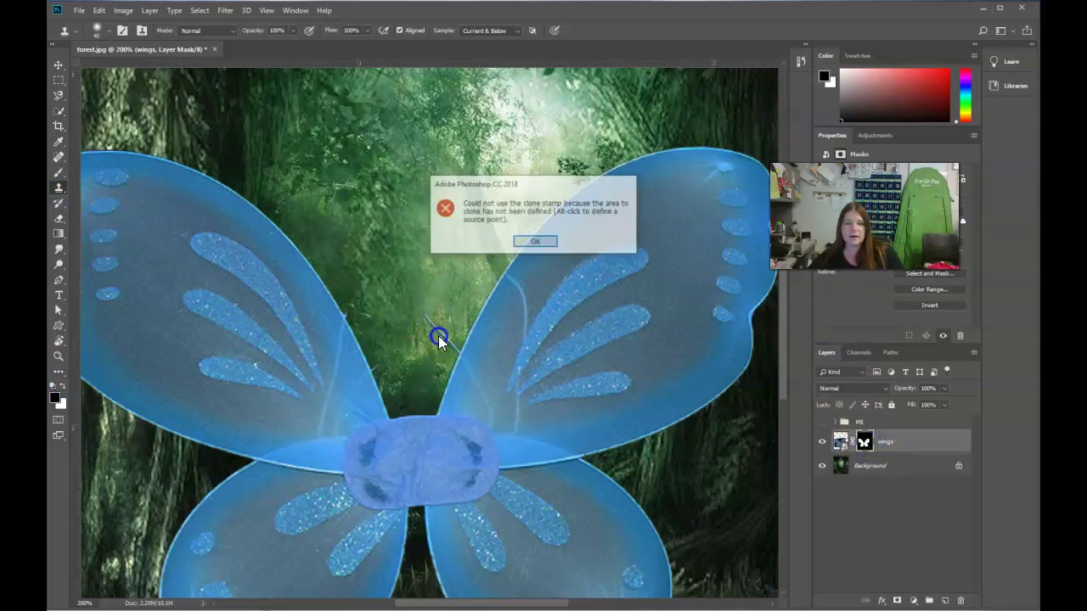
left_click(538, 242)
Brush-paint the mask along the left wing's inner edge
left_click(59, 172)
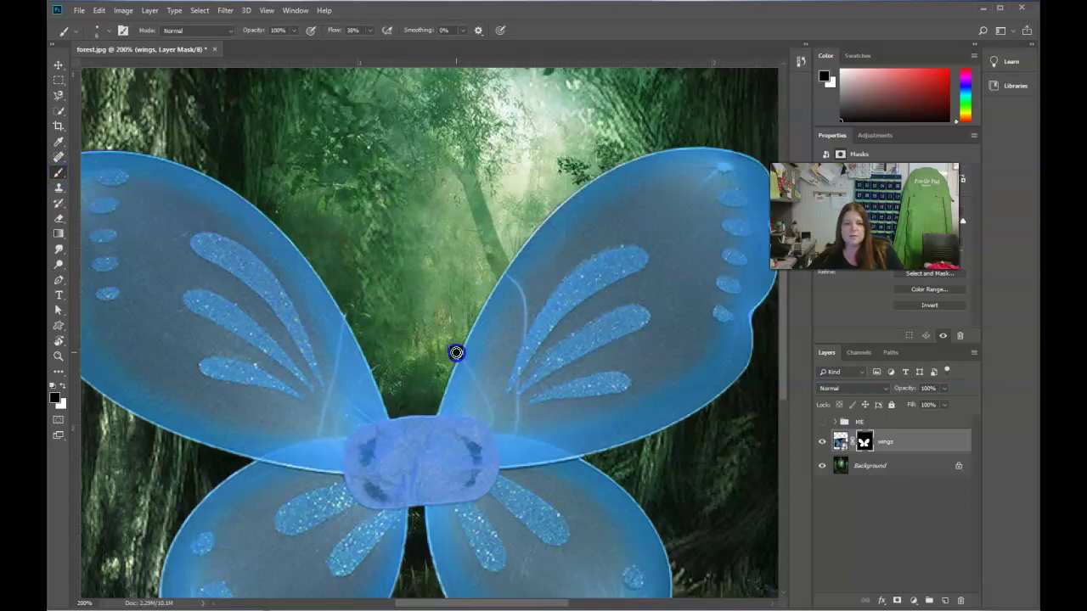
left_click(371, 359)
left_click_drag(375, 370, 347, 311)
left_click(311, 387)
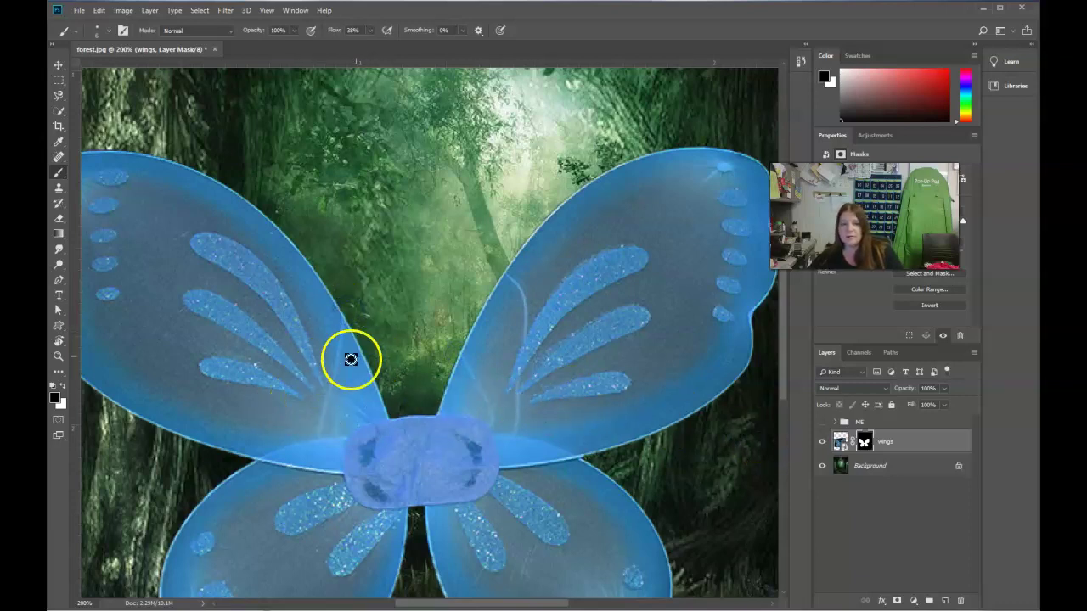
left_click_drag(351, 359, 354, 339)
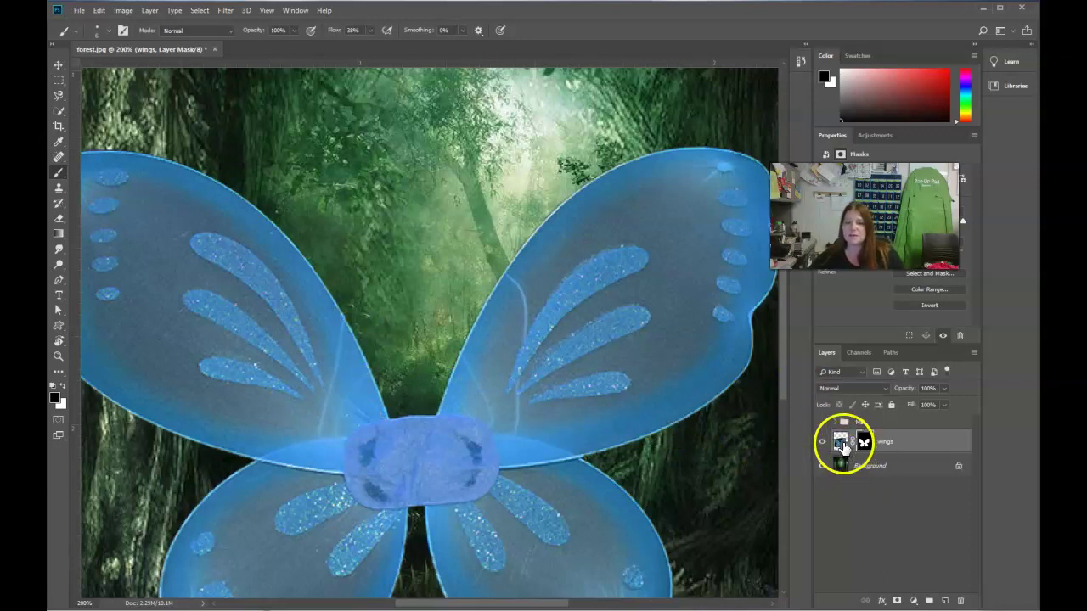
Try Spot Healing on a spot of the left wing's image pixels
left_click(838, 441)
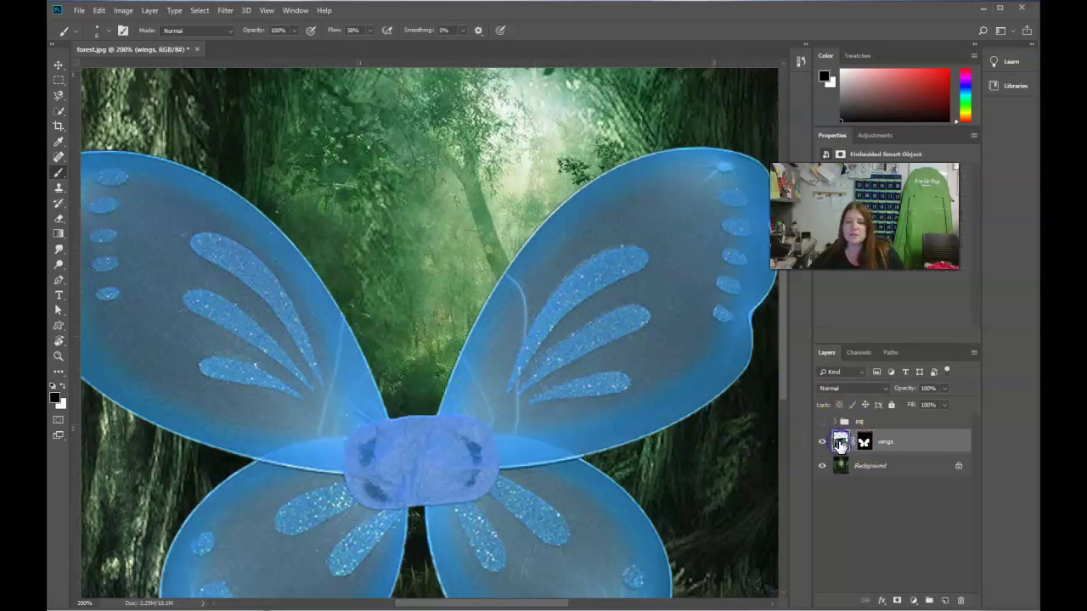
left_click(58, 157)
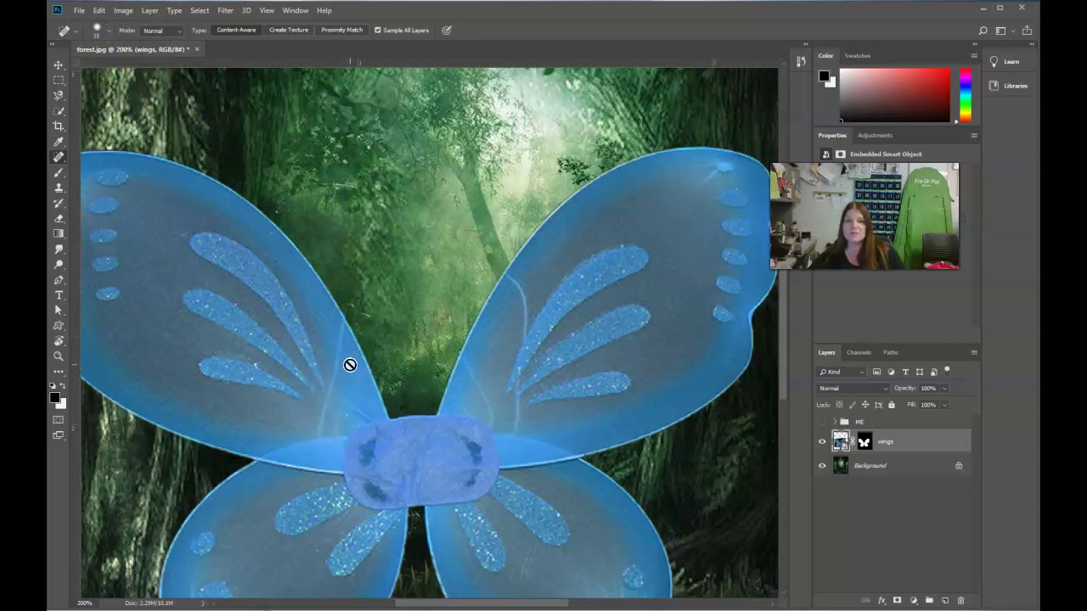
left_click(316, 376)
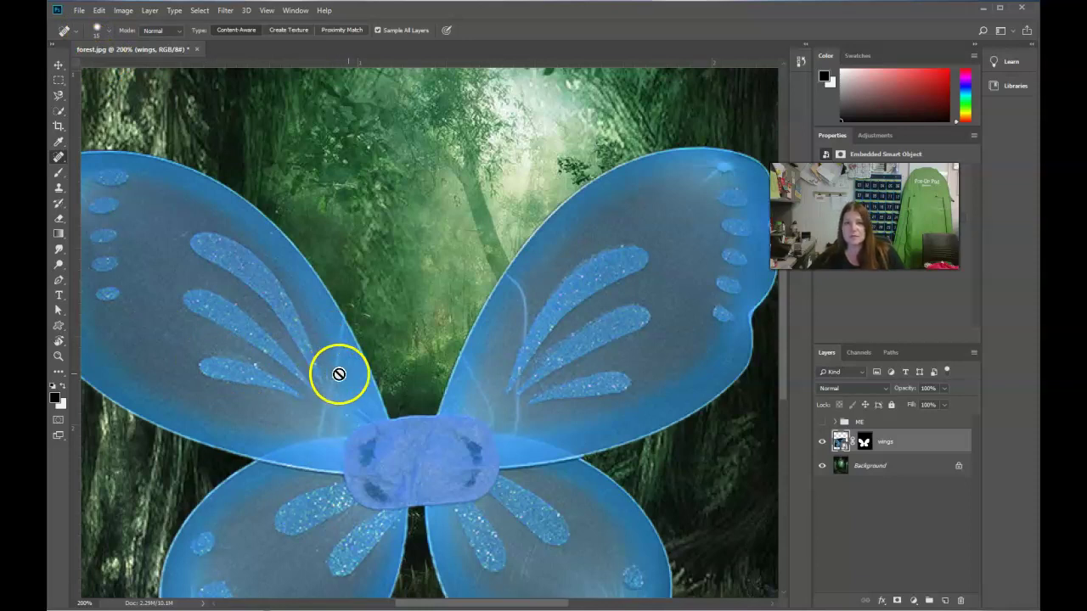
Rasterize the wings layer
left_click_drag(843, 445, 843, 450)
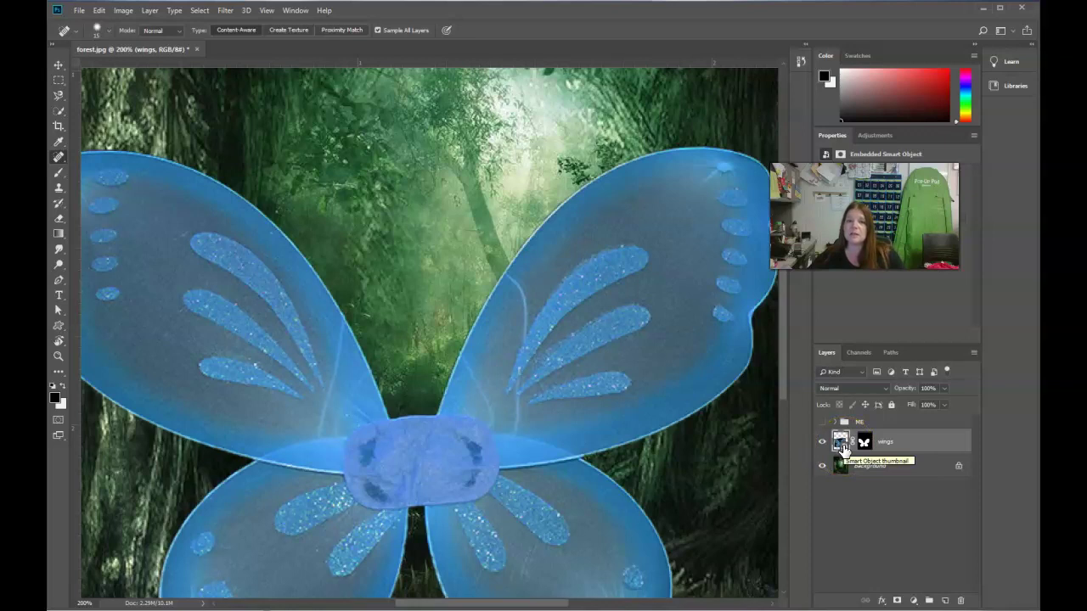
right_click(843, 448)
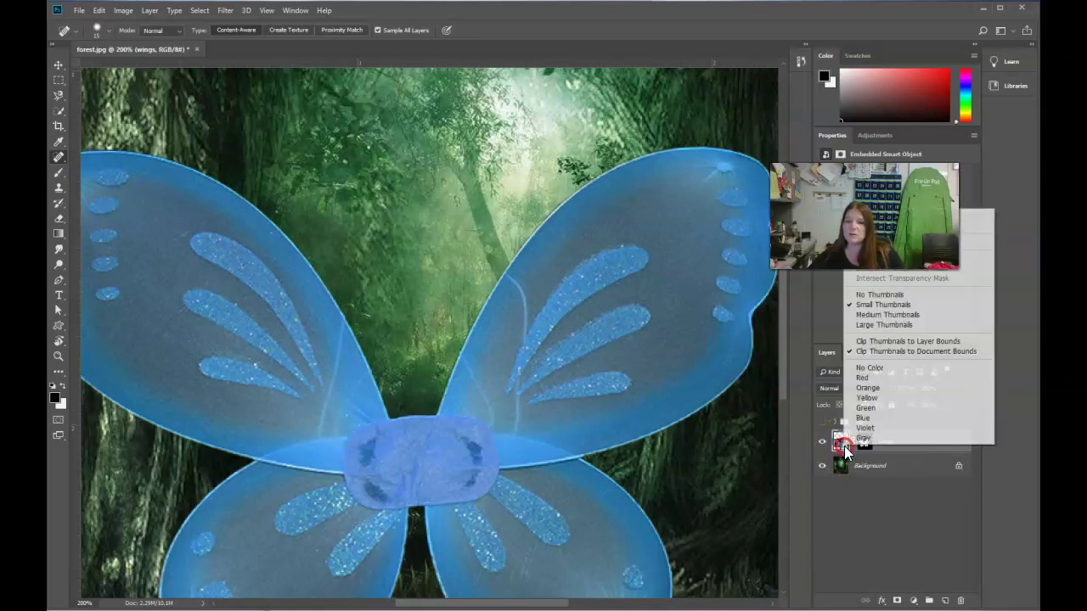
left_click(911, 463)
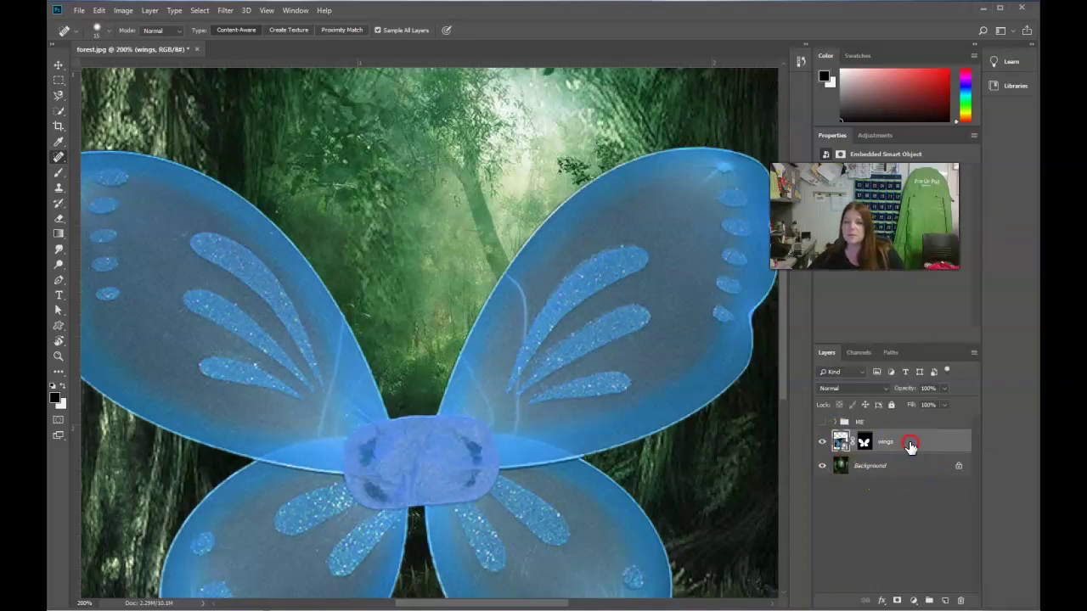
right_click(913, 443)
left_click(955, 345)
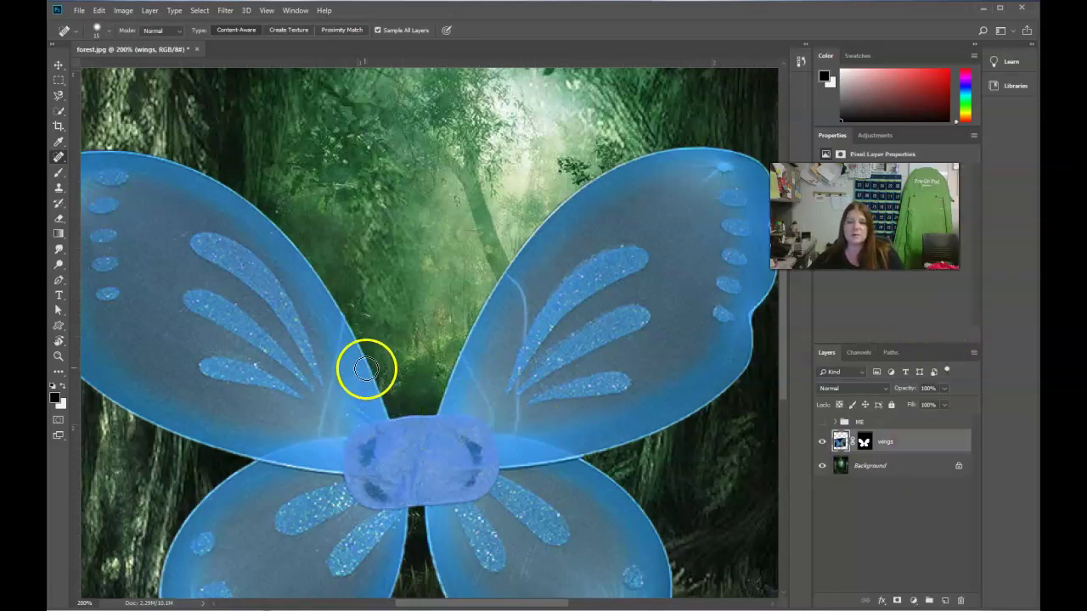
Make the ME group visible again so the person stands before the wings
left_click(821, 423)
left_click(821, 422)
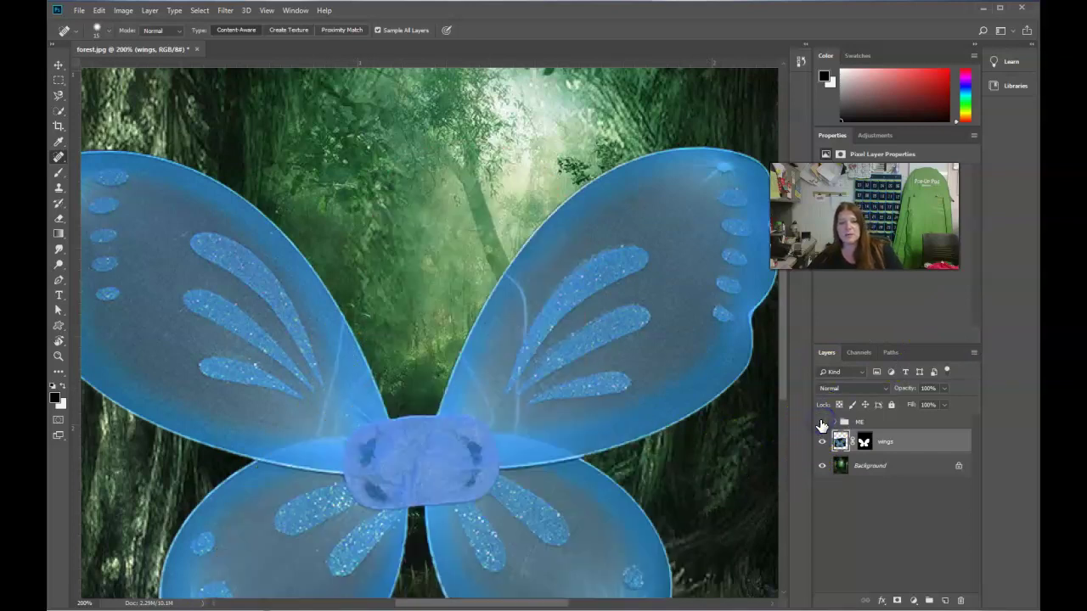
left_click(821, 422)
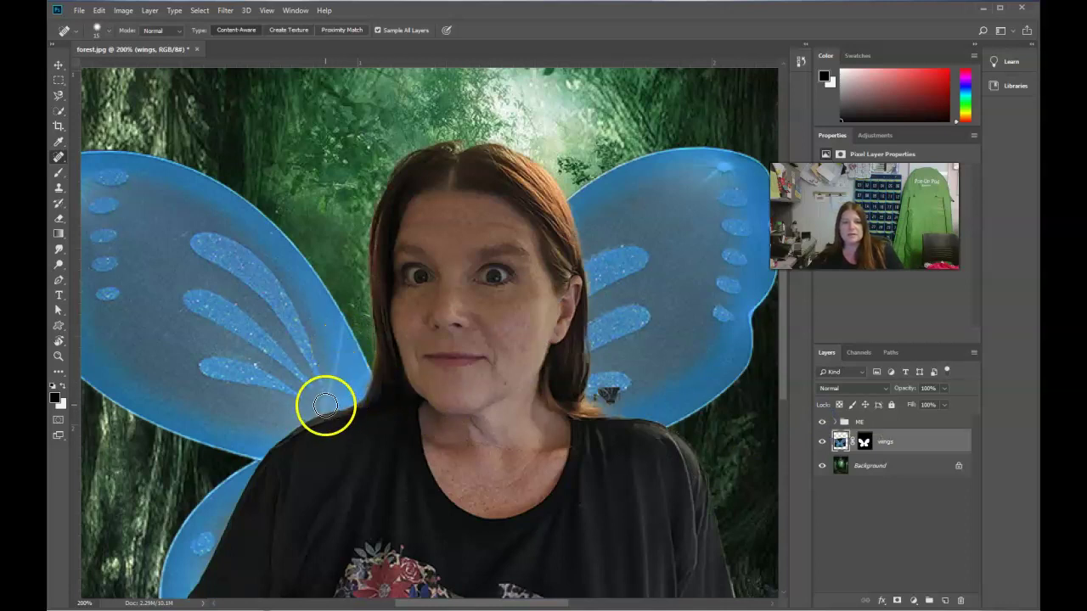
left_click(58, 356)
Zoom in and patch the lower seam on the left wing with clean wing to the lower right
left_click(353, 363)
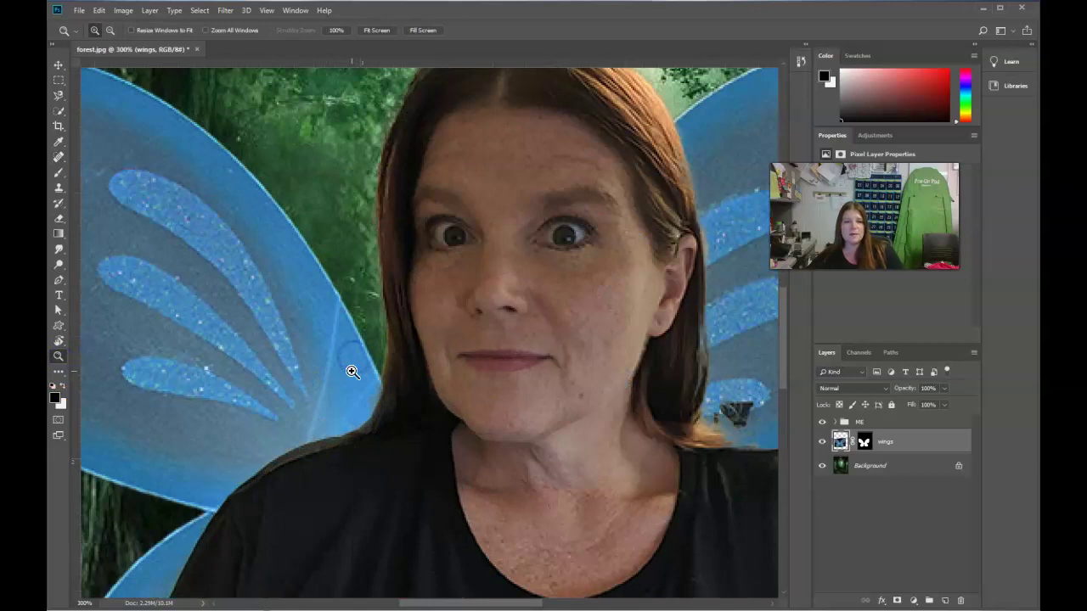
left_click(335, 371)
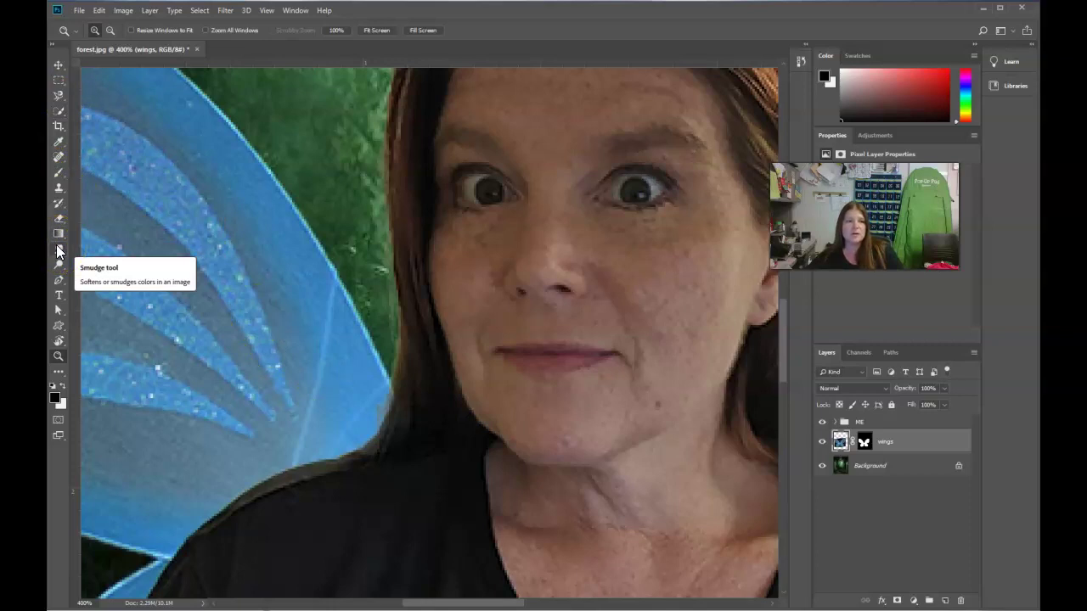
left_click(59, 156)
left_click(100, 183)
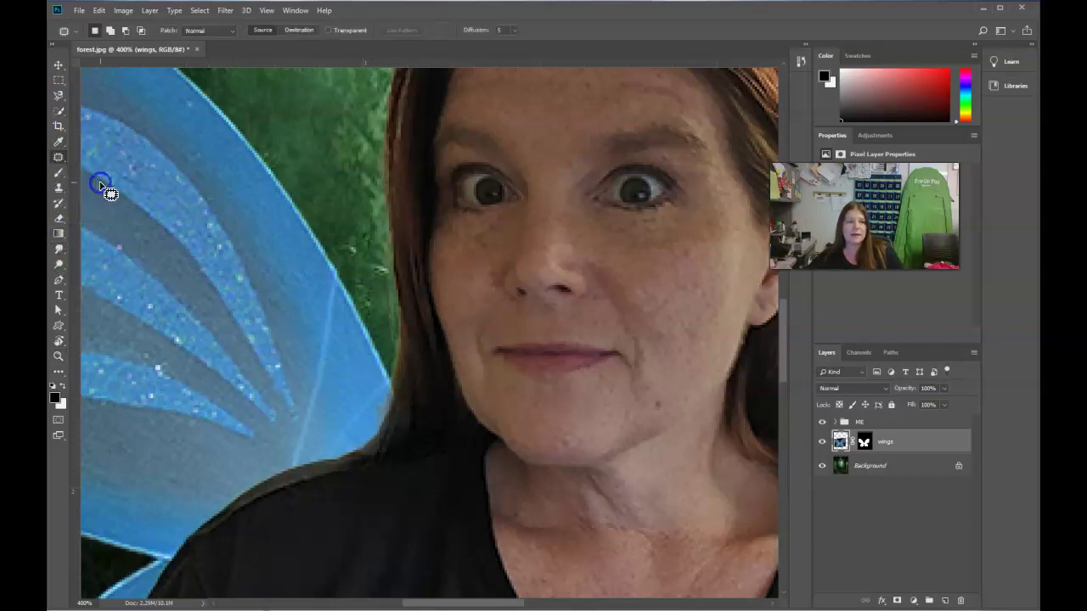
left_click(839, 441)
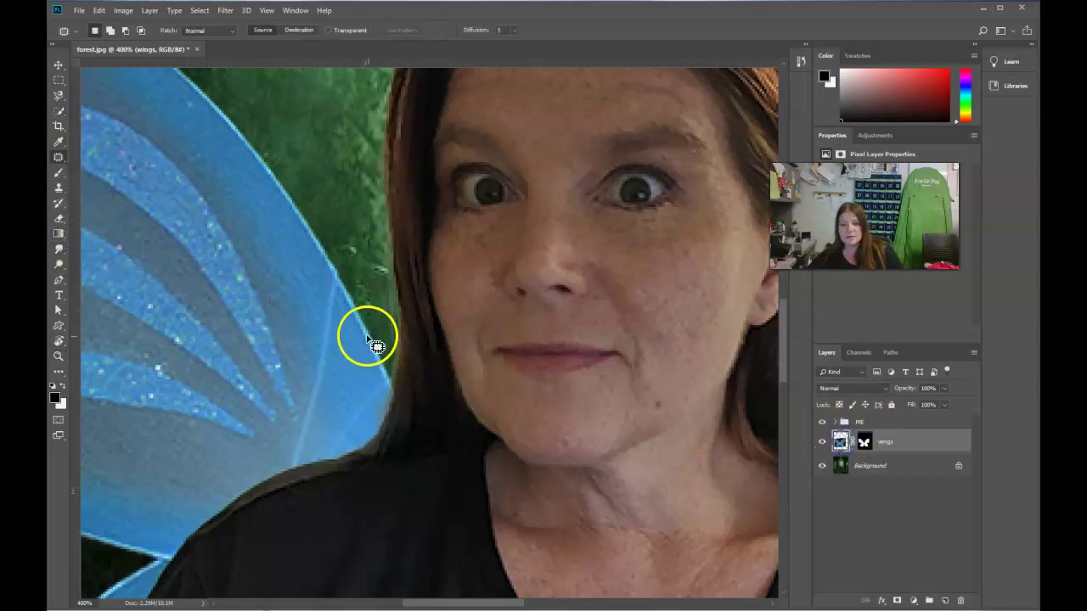
left_click(341, 299)
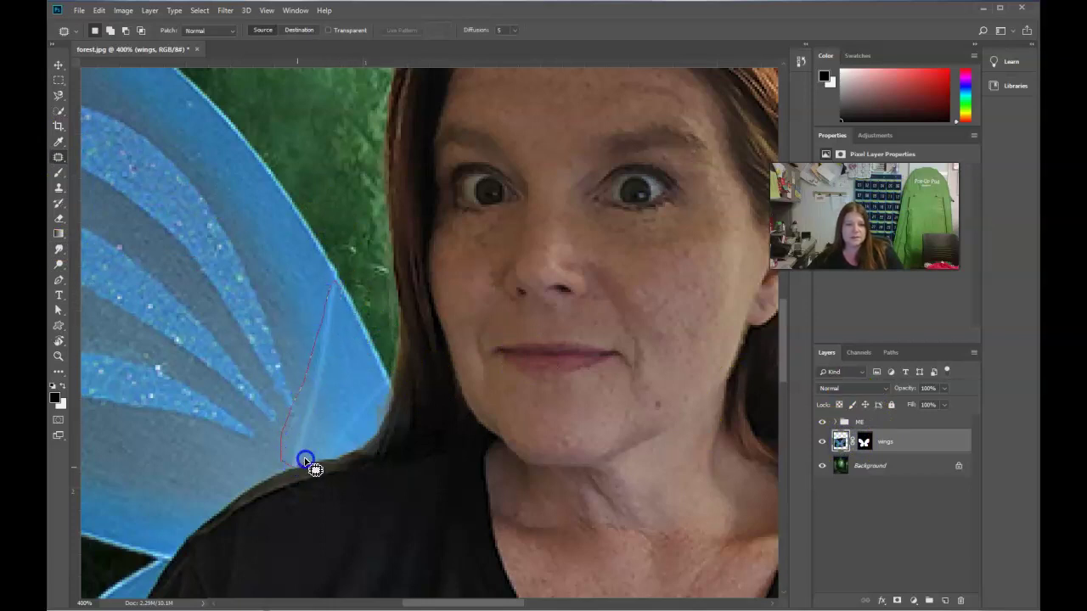
left_click_drag(305, 461, 341, 356)
left_click_drag(342, 294, 340, 292)
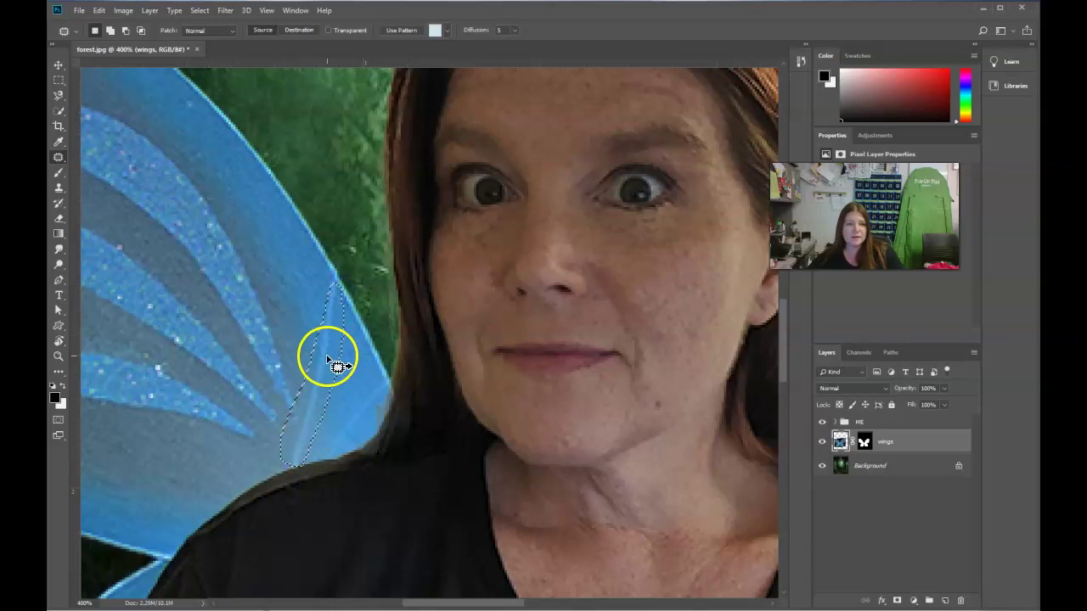
mouse_move(338, 364)
left_mouse_down()
mouse_move(365, 393)
mouse_move(330, 455)
mouse_move(387, 395)
mouse_move(332, 359)
mouse_move(298, 460)
mouse_move(334, 432)
mouse_move(334, 395)
mouse_move(358, 372)
mouse_move(342, 337)
mouse_move(367, 414)
left_mouse_up()
key("ctrl+d")
key("ctrl+d")
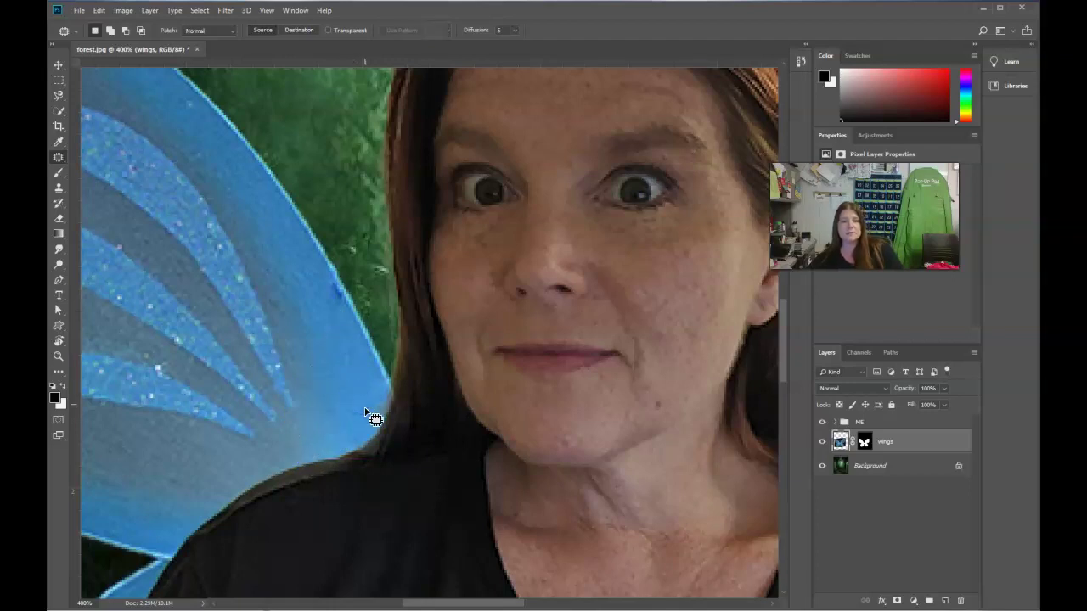
Patch the remaining seam higher up the left wing with nearby clean wing
key("ctrl+d")
left_click_drag(345, 294, 344, 292)
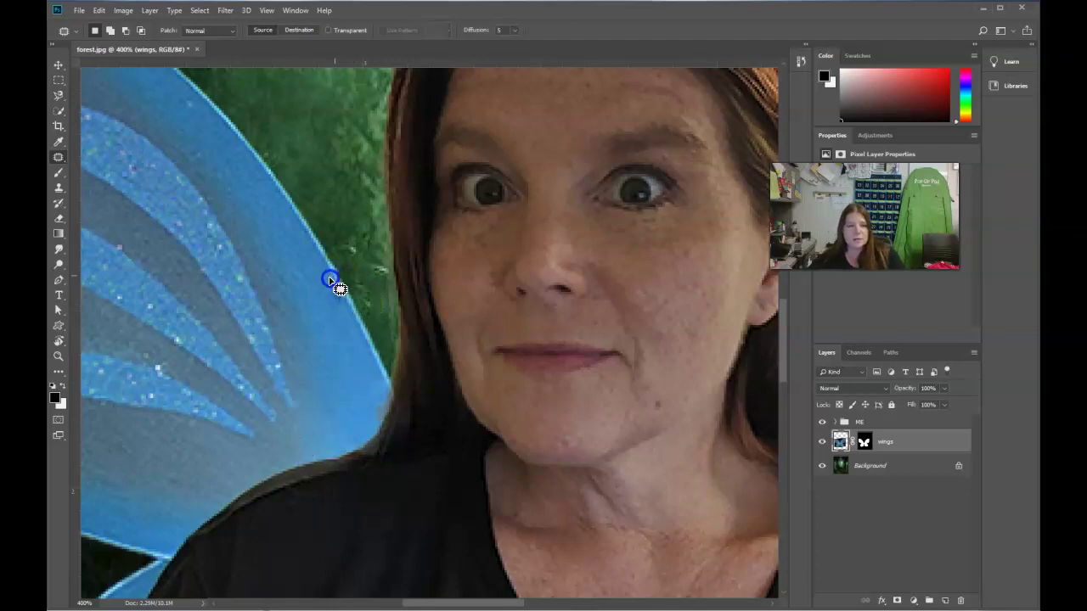
mouse_move(339, 302)
left_mouse_down()
mouse_move(321, 266)
mouse_move(319, 348)
left_mouse_up()
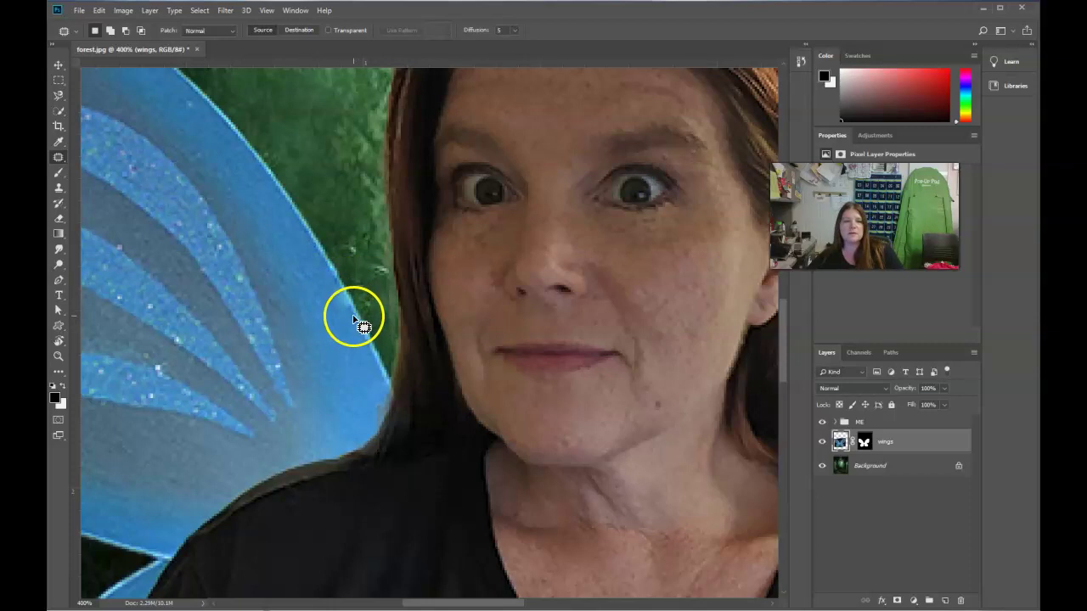
mouse_move(353, 317)
left_mouse_down()
mouse_move(329, 281)
mouse_move(333, 334)
mouse_move(351, 327)
mouse_move(341, 312)
mouse_move(357, 367)
mouse_move(322, 356)
mouse_move(343, 361)
mouse_move(346, 315)
left_mouse_up()
key("ctrl+d")
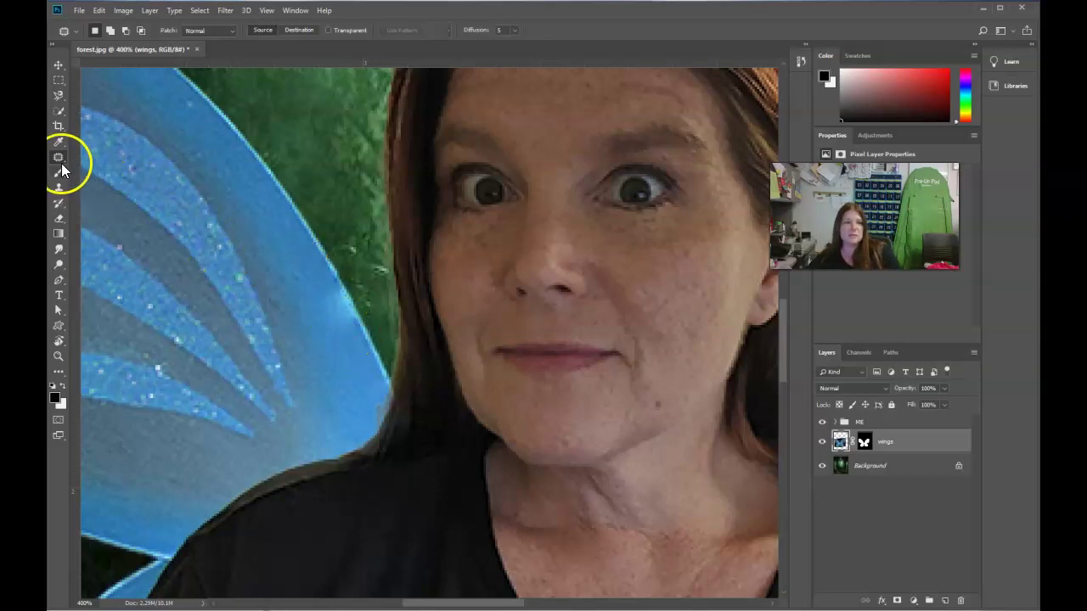
Clone Stamp wing texture over the left wing's edge flaw by the shoulder, then zoom out
left_click(59, 188)
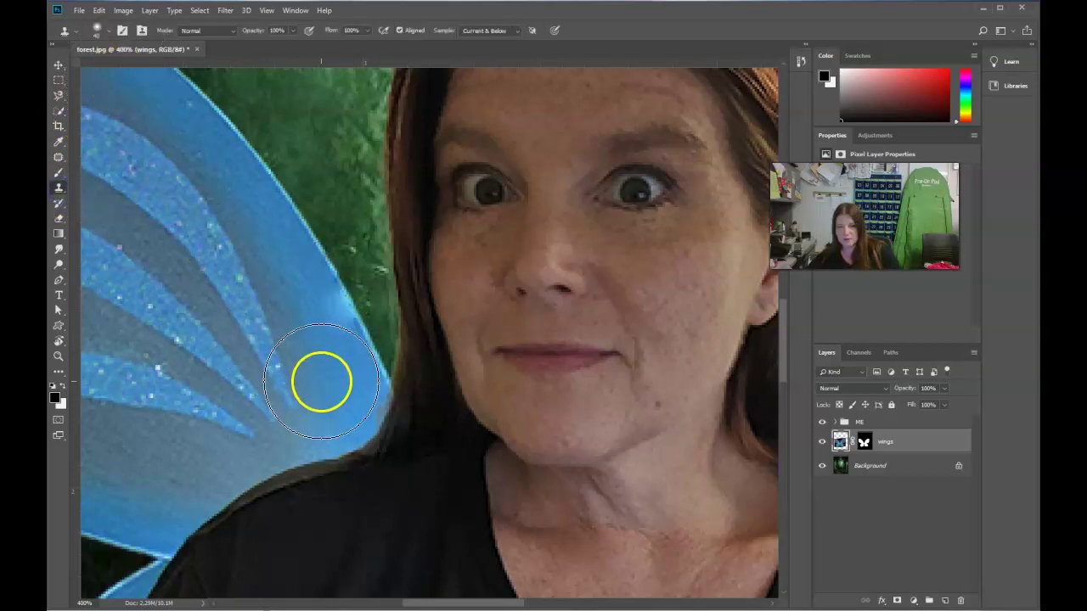
mouse_move(323, 382)
left_mouse_down()
mouse_move(347, 400)
mouse_move(340, 317)
mouse_move(330, 317)
mouse_move(354, 385)
mouse_move(298, 306)
mouse_move(342, 329)
left_mouse_up()
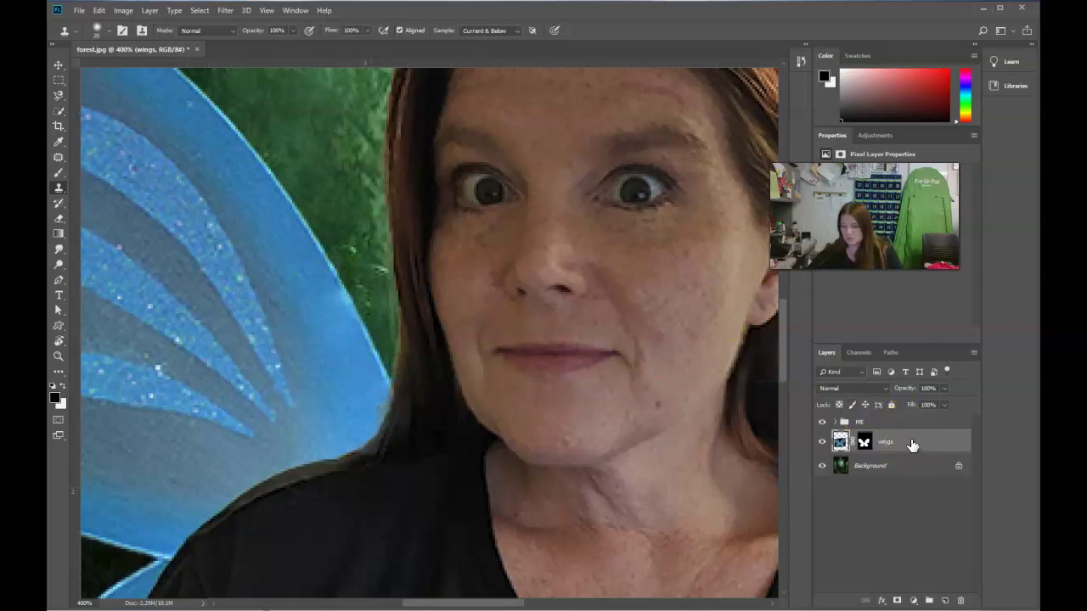
key("ctrl+1")
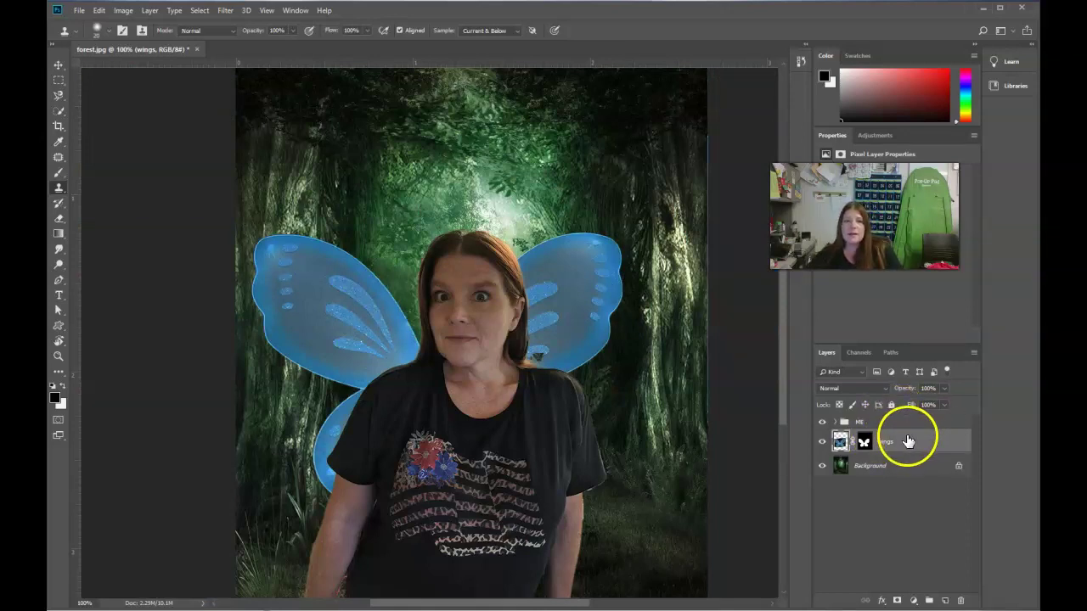
Add Curves 1 above the Background with the curve pulled down, then show the wings again
left_click(852, 465)
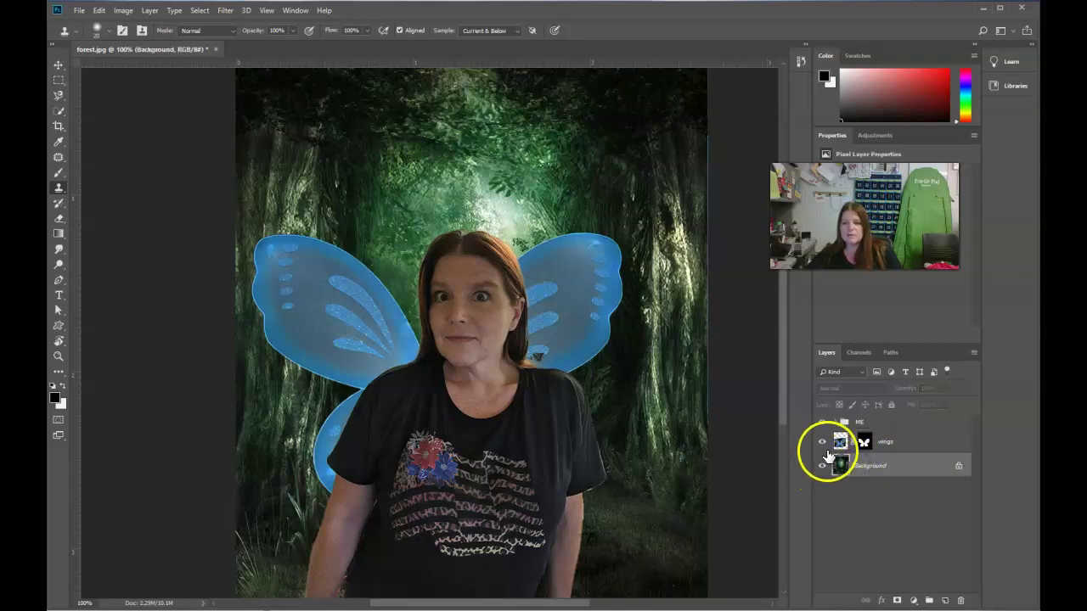
left_click(822, 442)
left_click(822, 422)
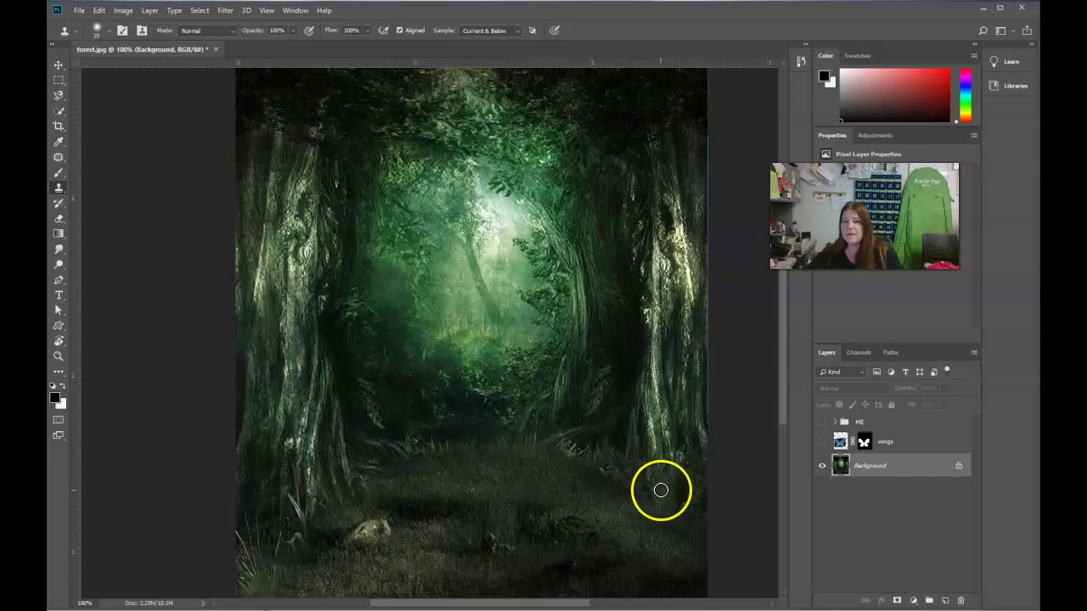
left_click(914, 599)
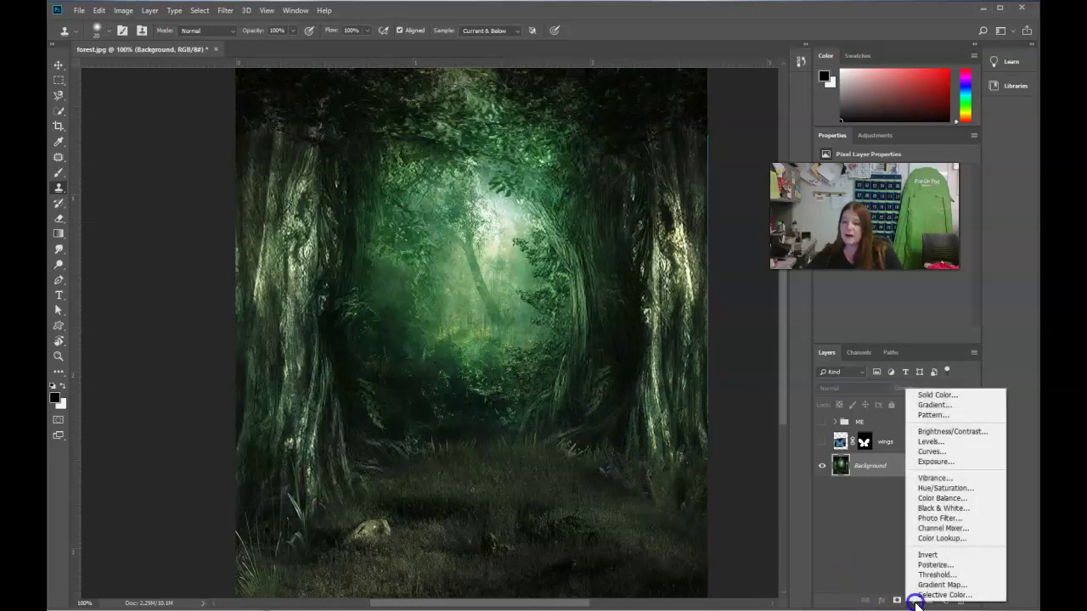
left_click(940, 456)
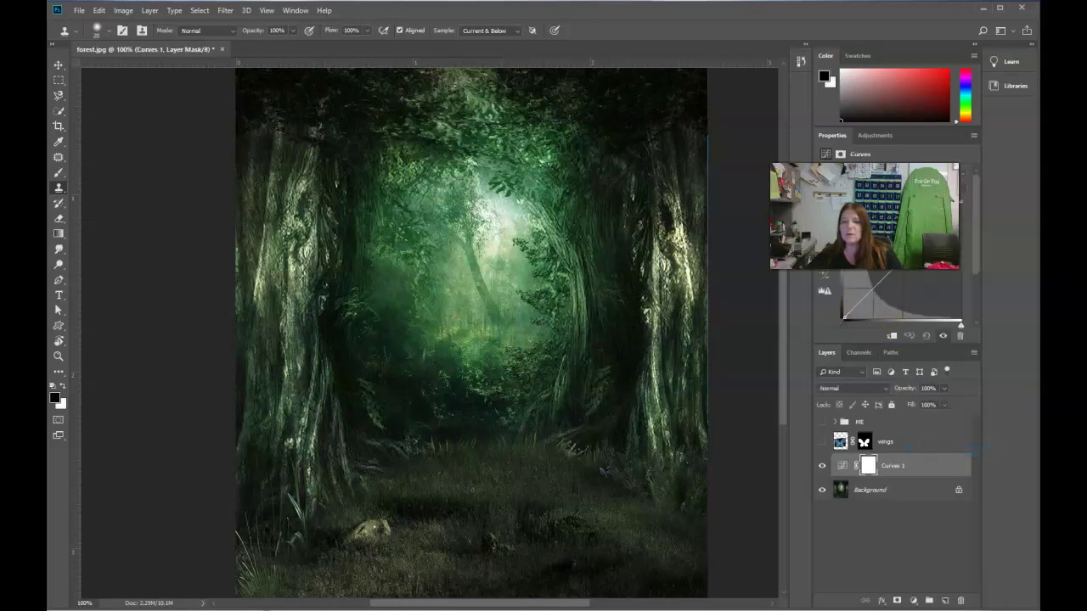
mouse_move(885, 283)
left_mouse_down()
mouse_move(880, 300)
mouse_move(895, 295)
left_mouse_up()
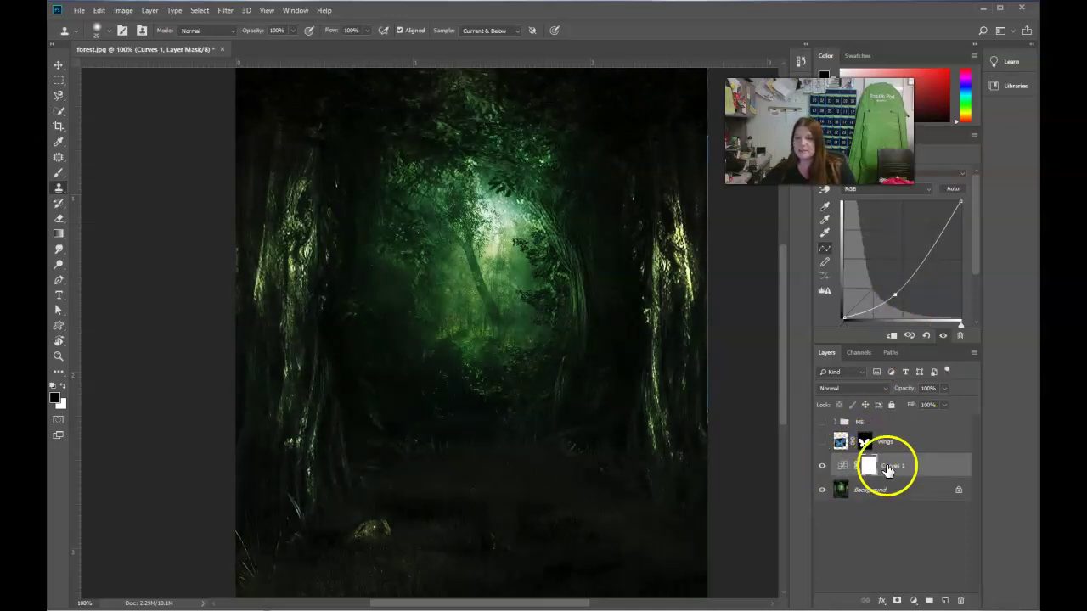
left_click(821, 442)
With ME hidden, add a Hue/Saturation adjustment above the wings layer
left_click(823, 426)
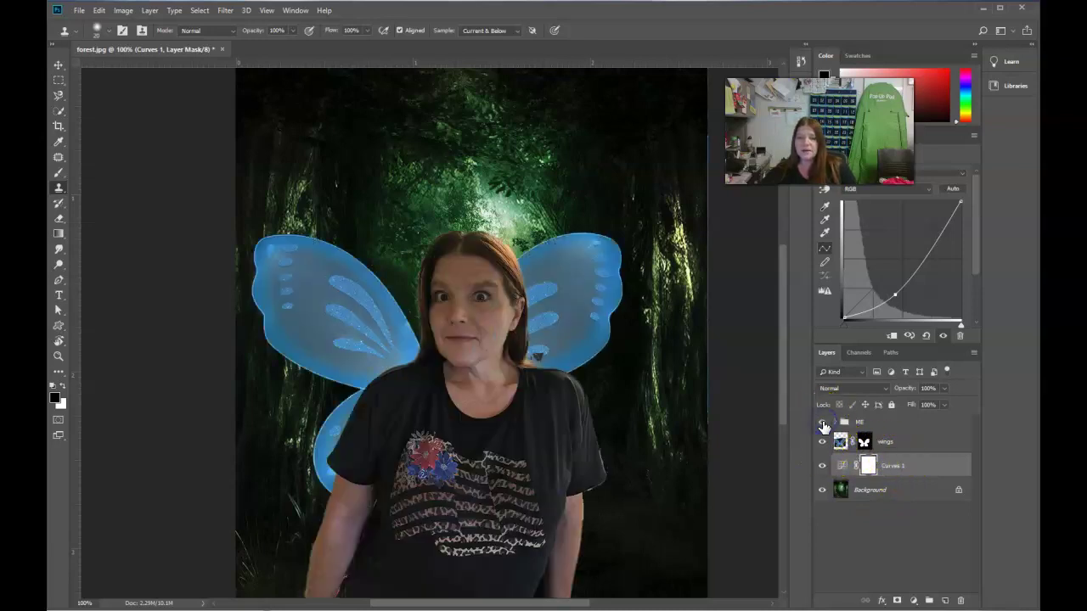
left_click(821, 422)
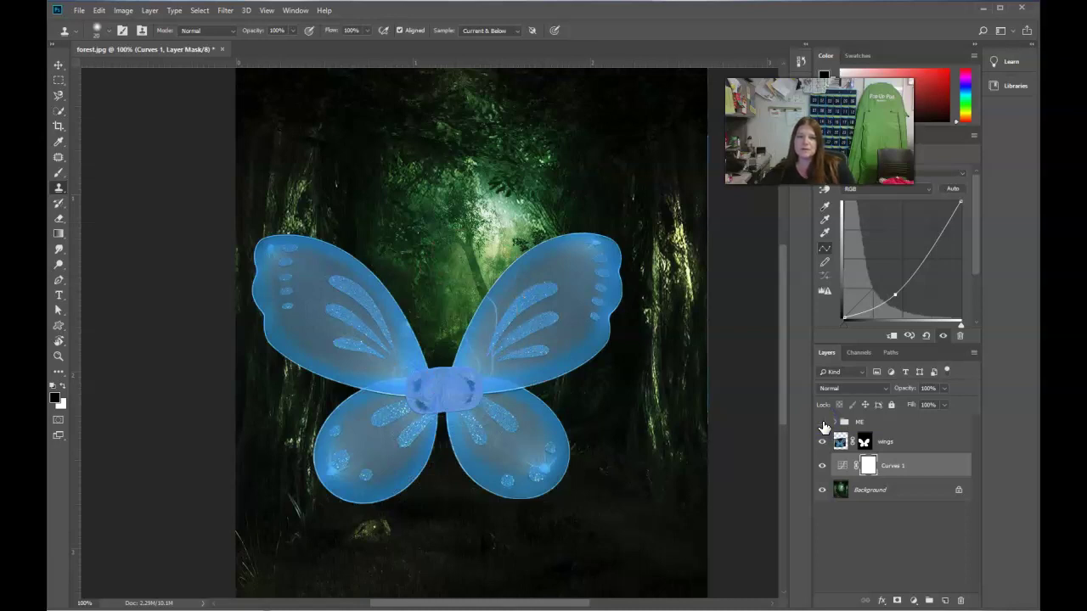
left_click(840, 443)
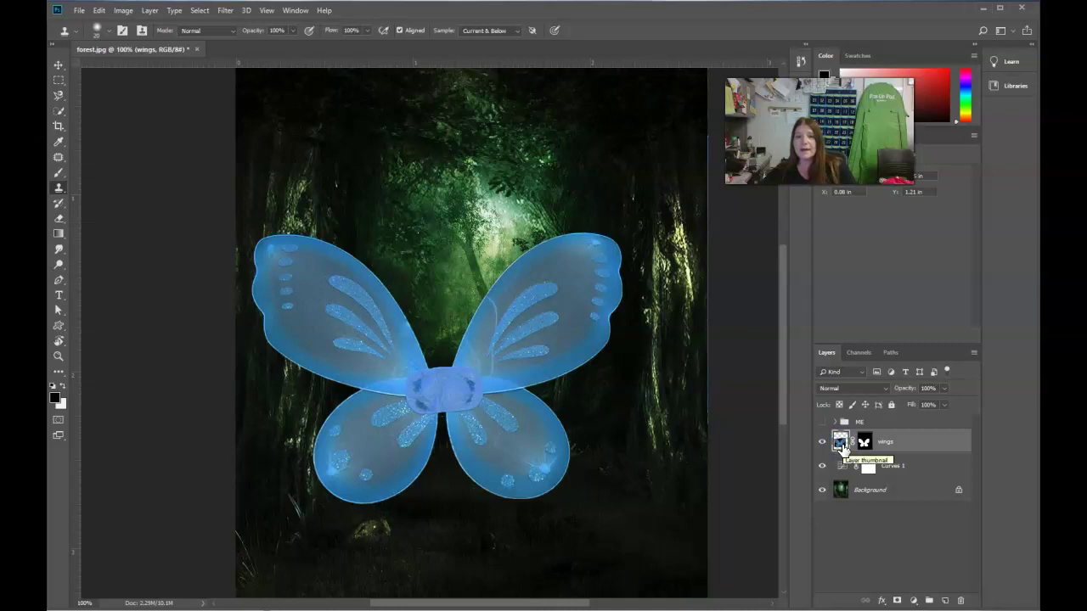
left_click(913, 600)
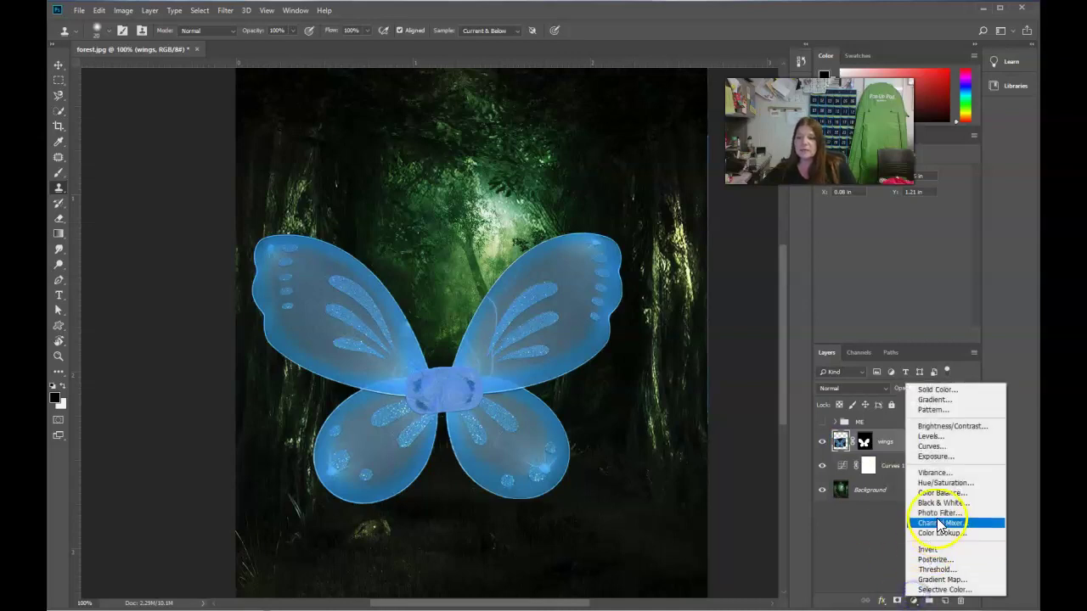
left_click(944, 483)
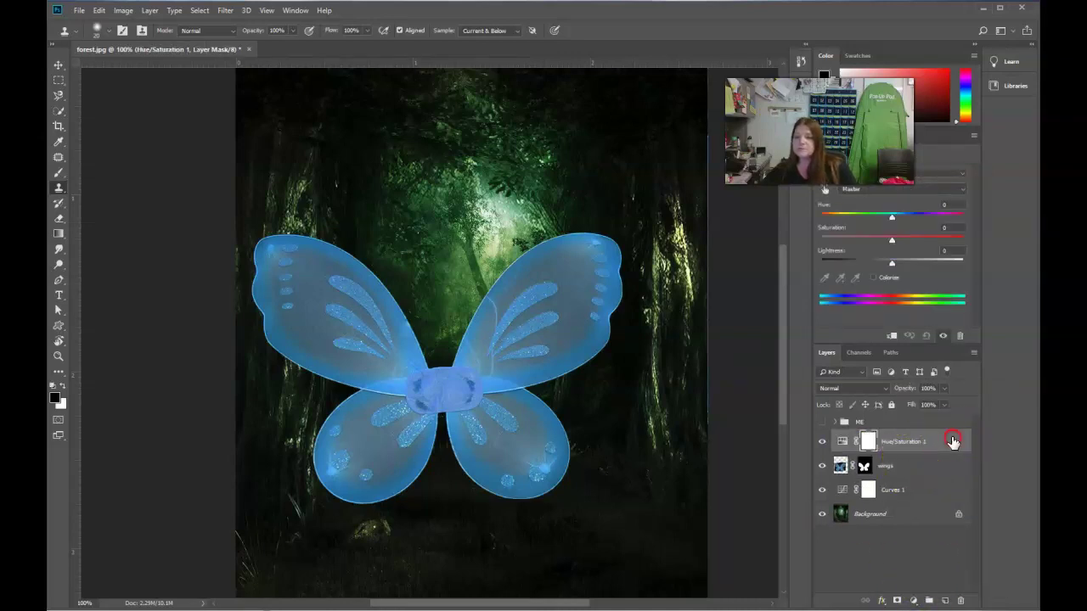
Clip Hue/Saturation 1 to the wings and set Hue −115, Saturation −49, Lightness −18
right_click(953, 442)
left_click(990, 364)
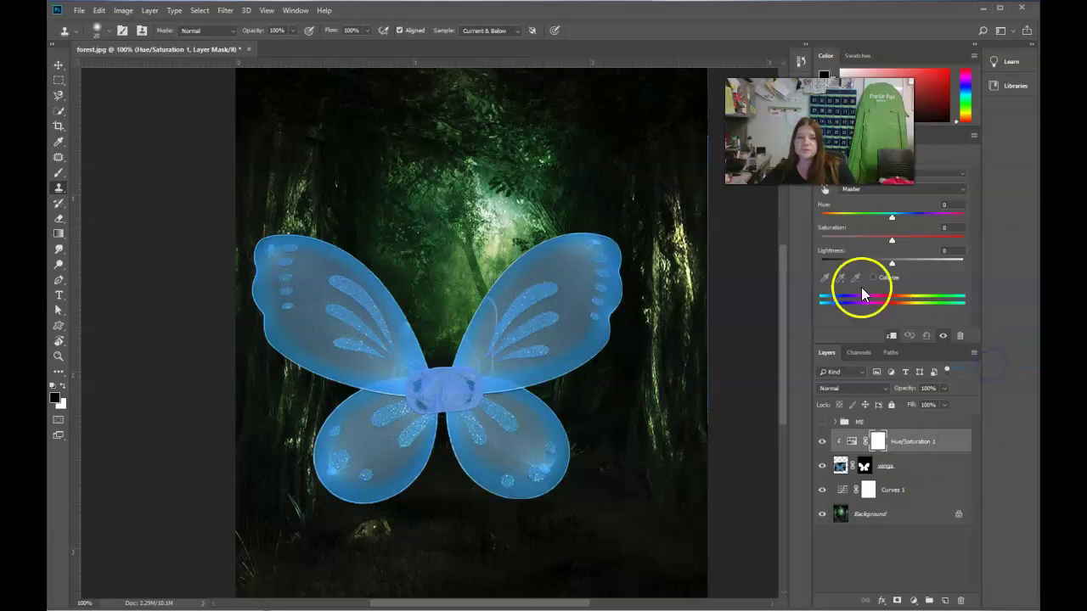
left_click_drag(892, 218, 878, 246)
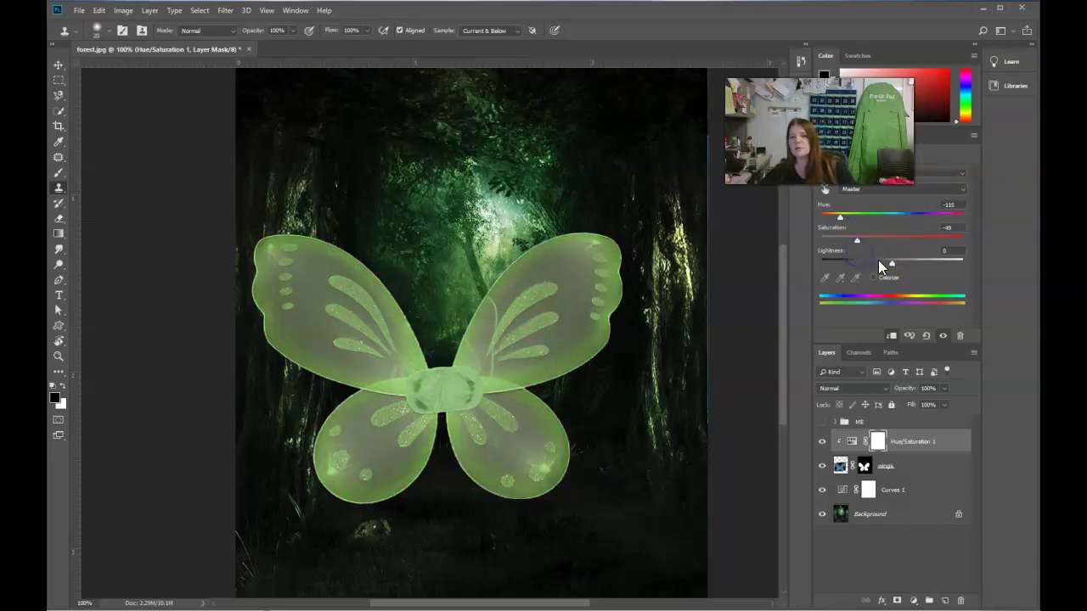
left_click_drag(891, 264, 879, 270)
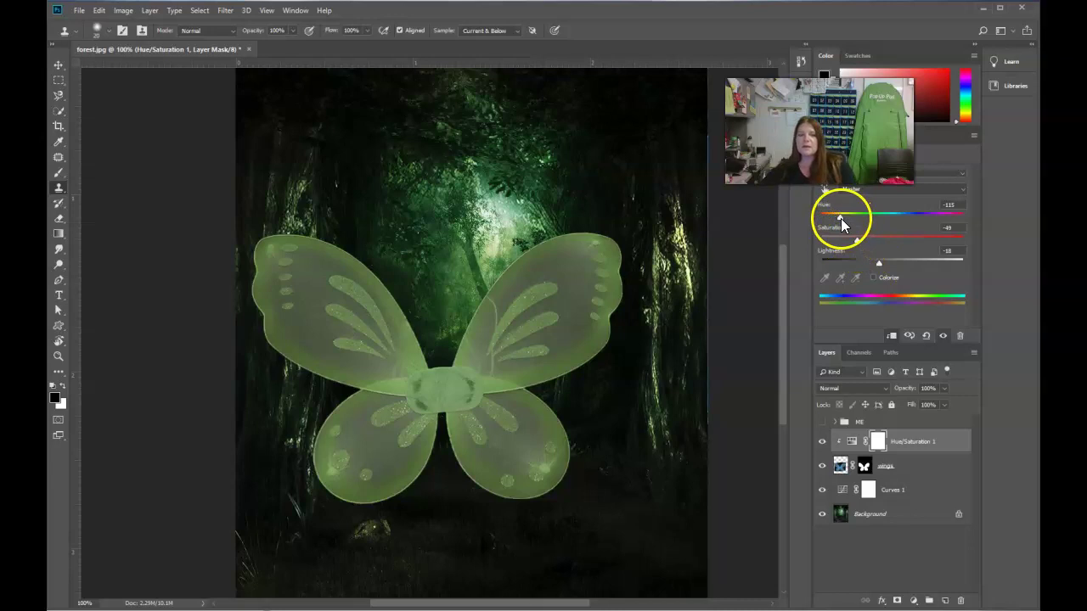
Select the wings layer, test its opacity at 73%, then return it to 100%
left_click(882, 446)
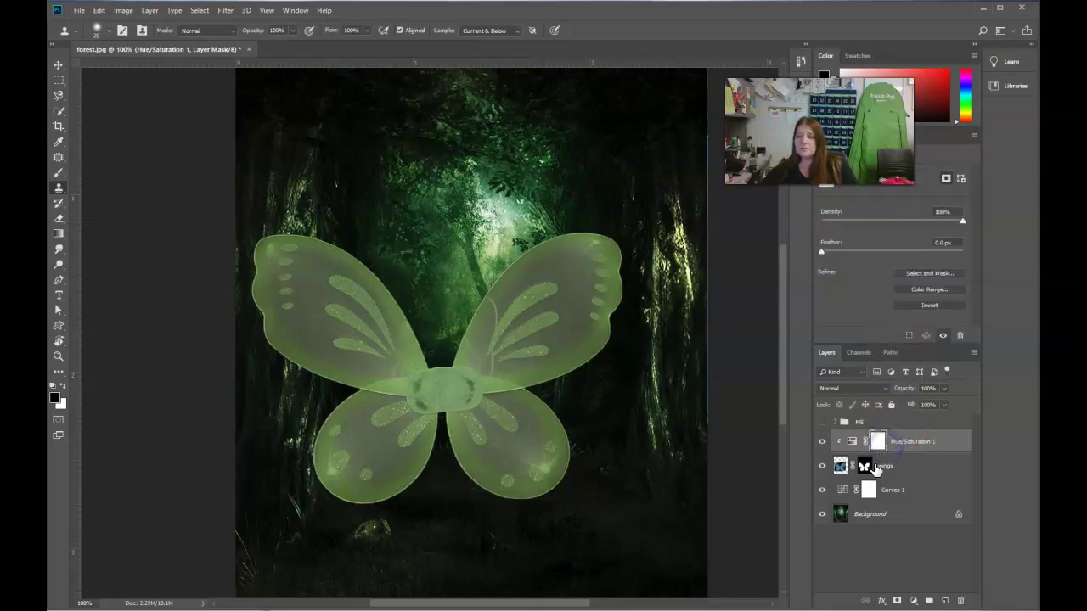
left_click(840, 466)
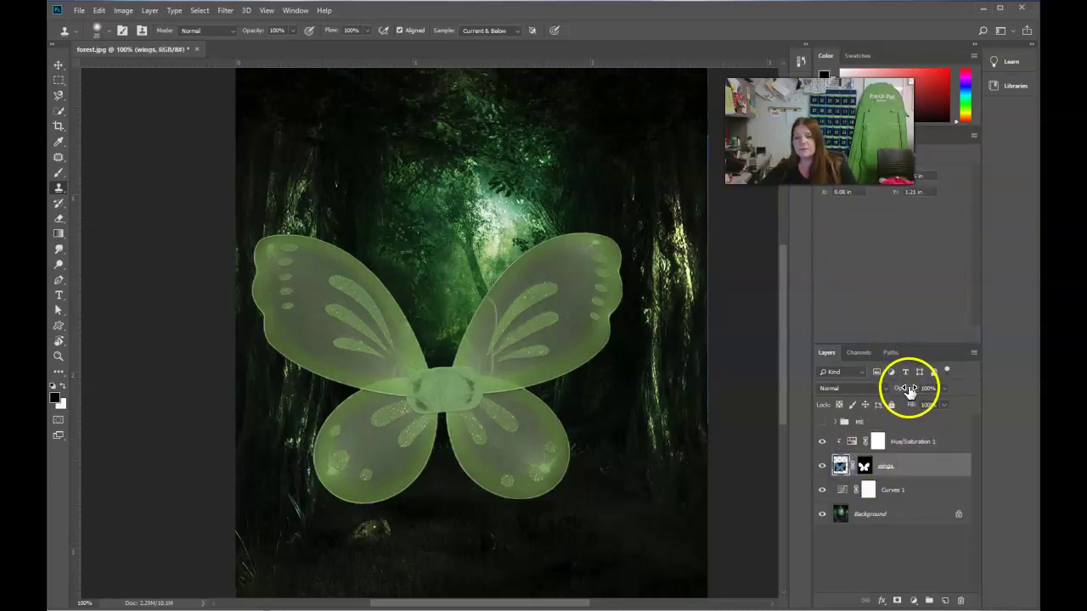
left_click_drag(909, 390, 901, 402)
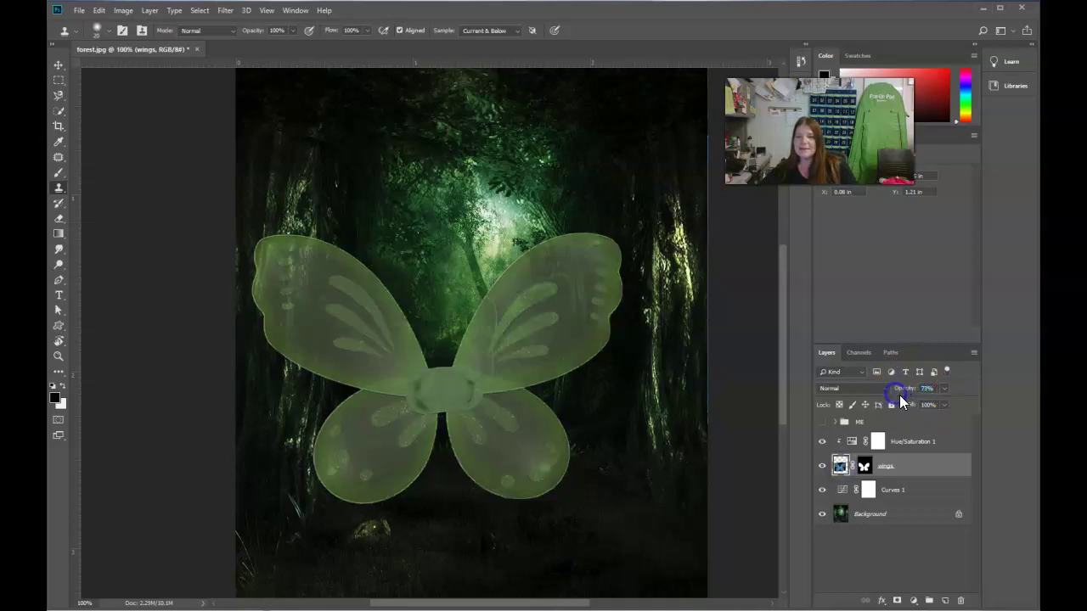
left_click(901, 391)
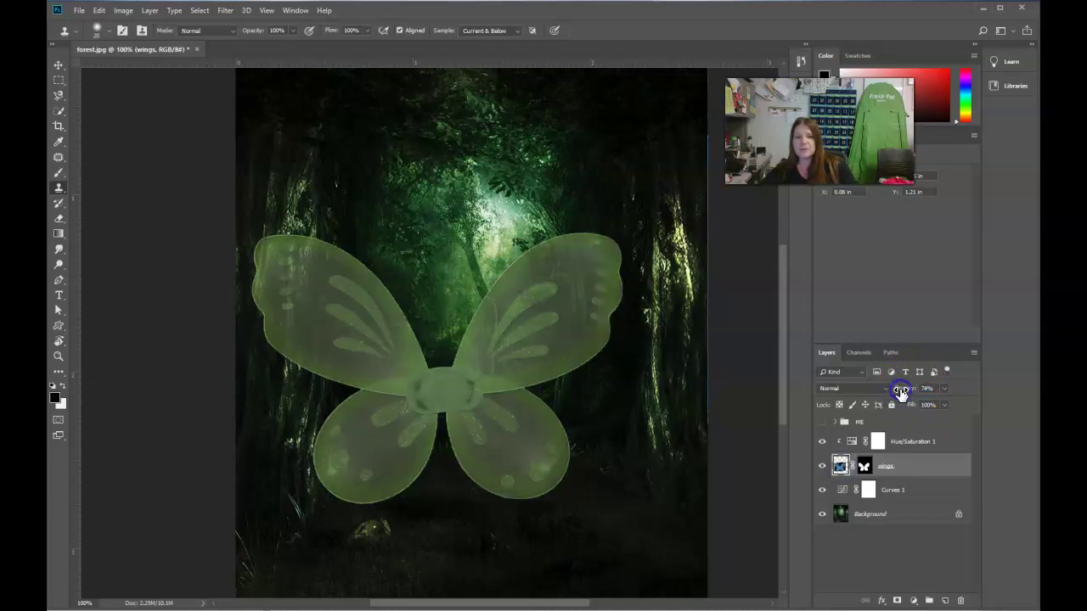
left_click(900, 391)
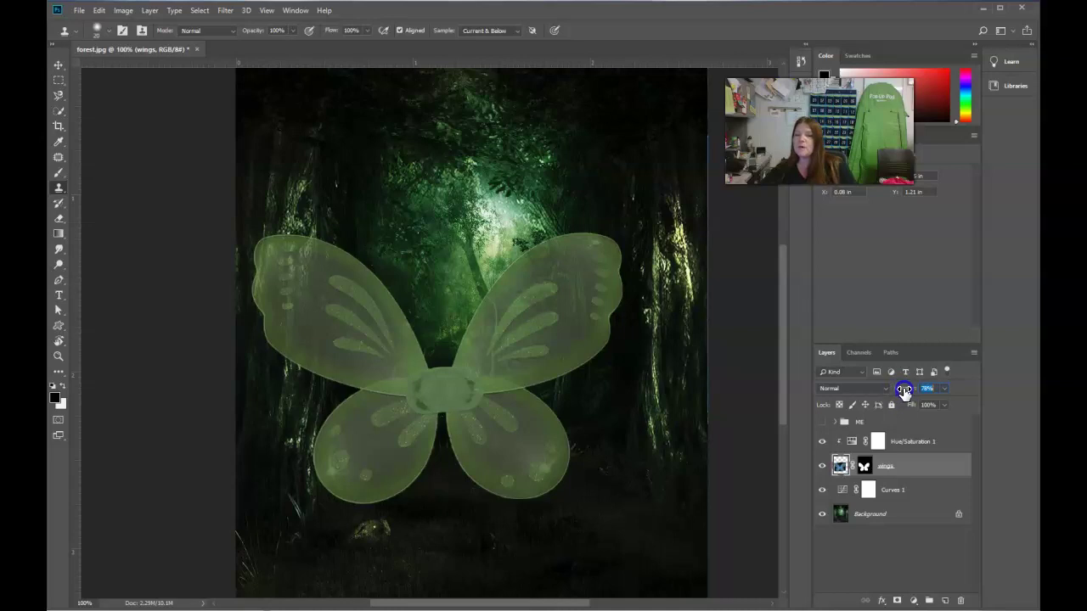
left_click_drag(901, 390, 934, 391)
Try Screen, Soft Light and Color Dodge blending on the wings, returning to Screen
left_click(863, 390)
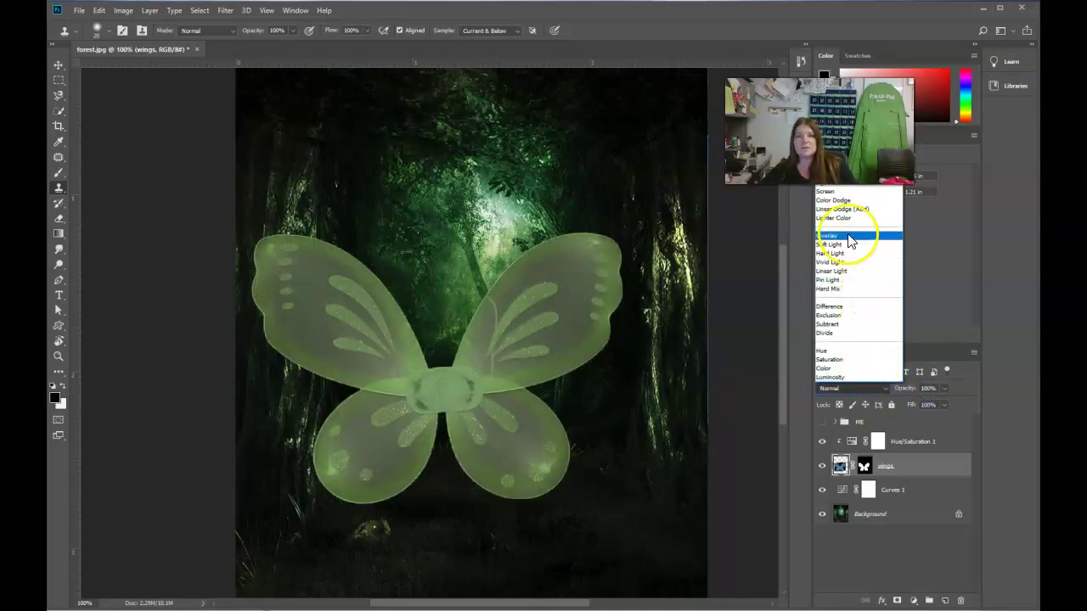
left_click(828, 191)
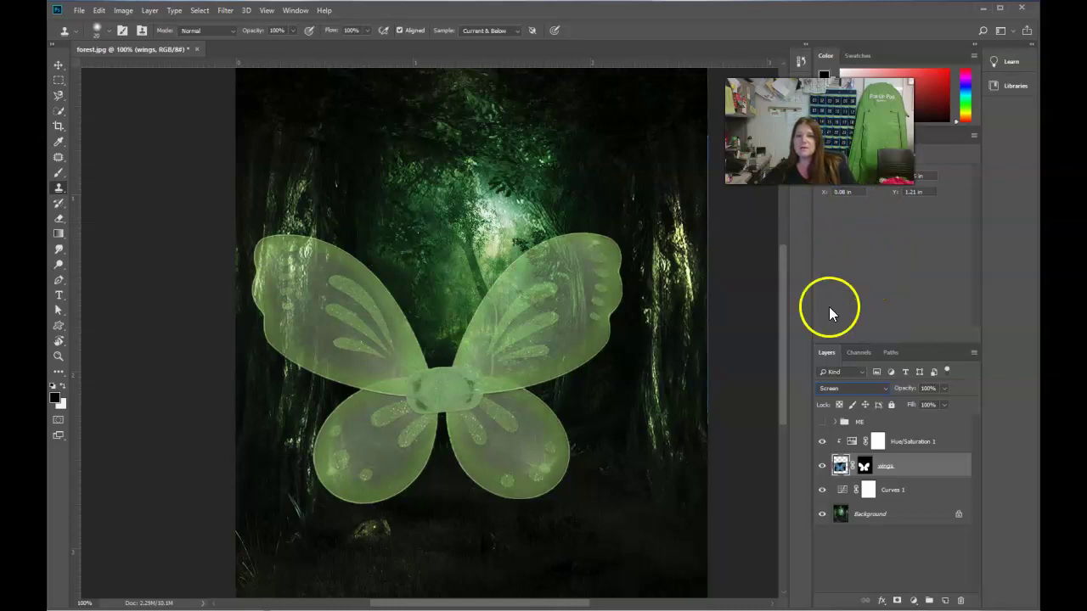
left_click(852, 388)
left_click(840, 244)
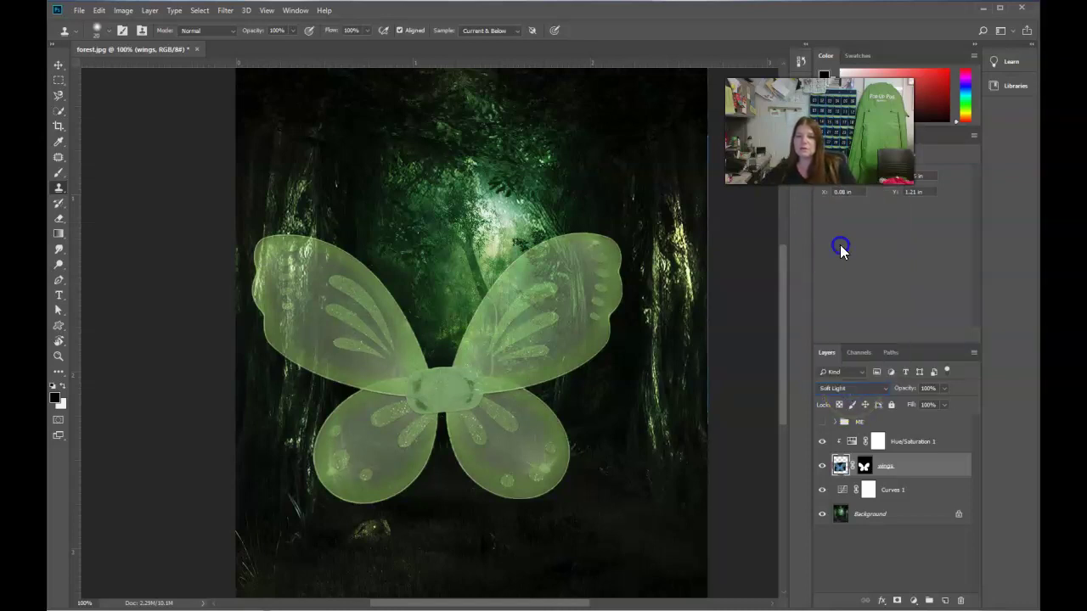
left_click(856, 389)
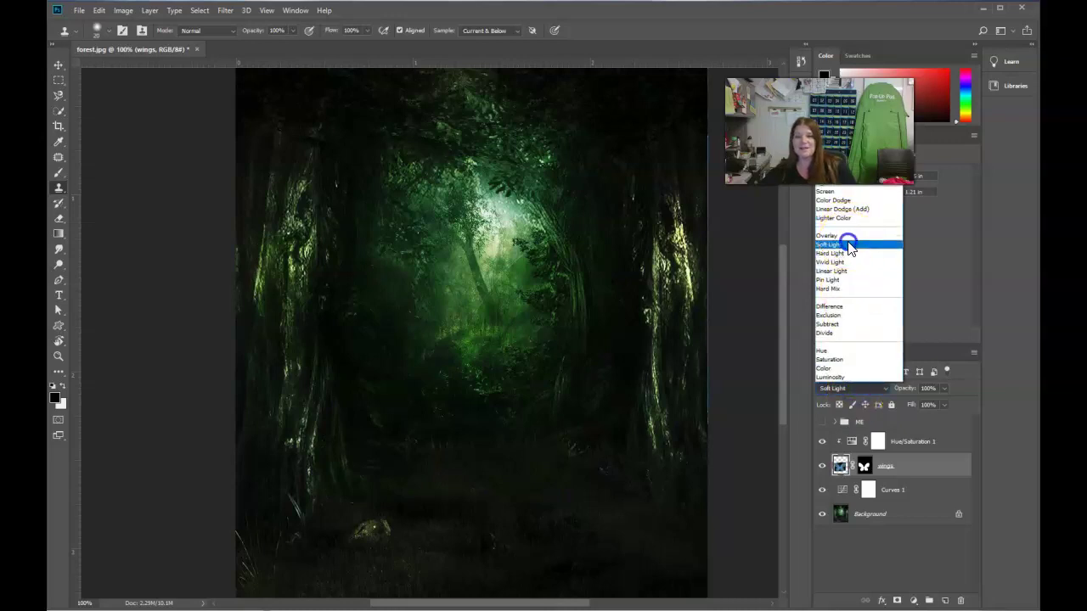
left_click(851, 239)
left_click(853, 387)
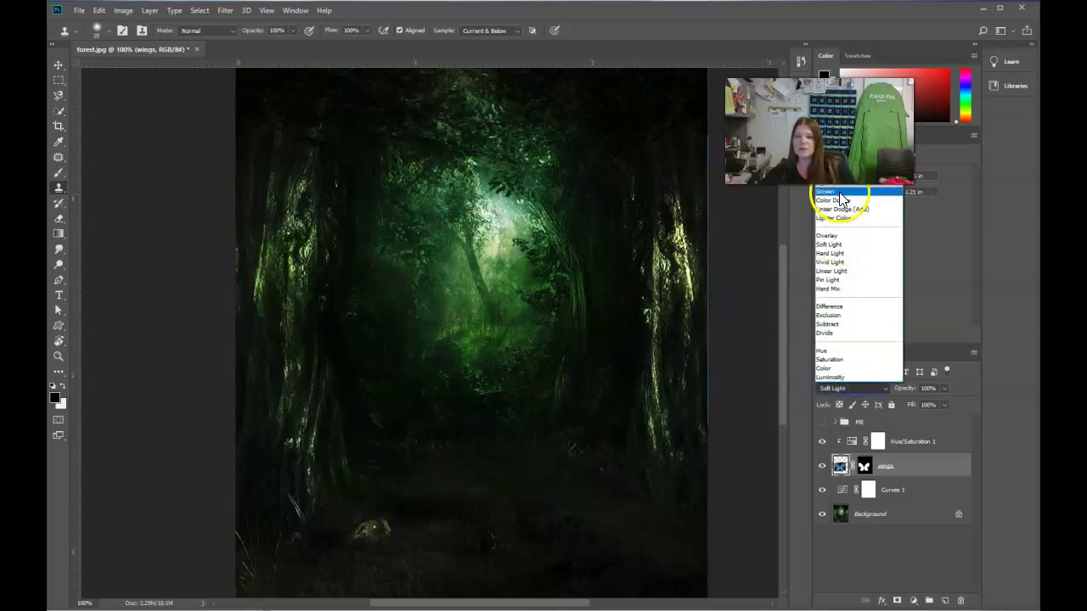
left_click(839, 197)
left_click(855, 387)
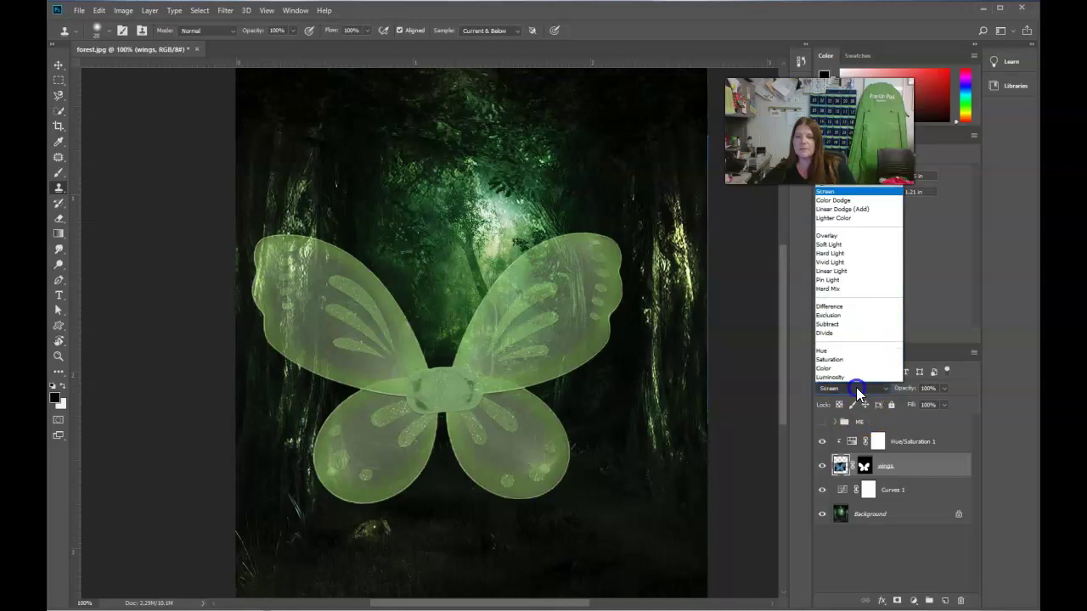
left_click(843, 208)
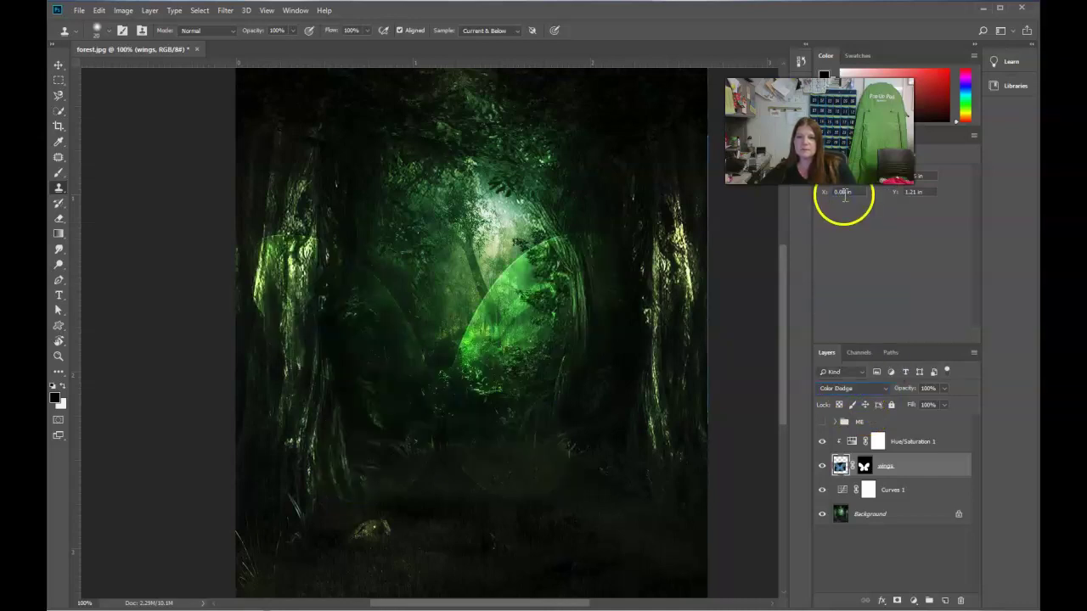
left_click(853, 387)
left_click(837, 195)
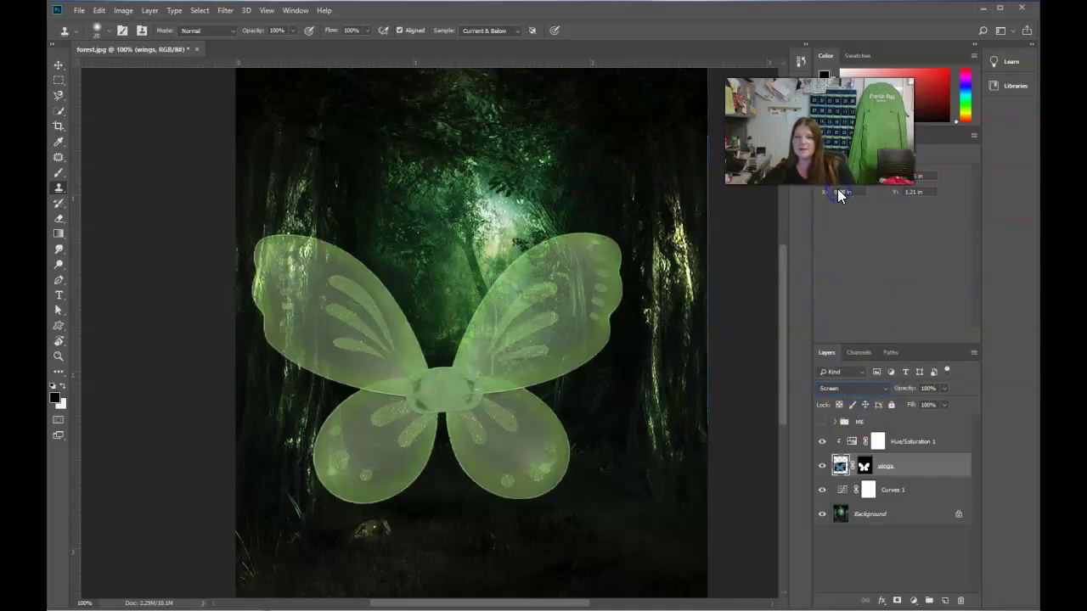
Compare Multiply, Darken and Color Dodge on the wings before reverting to Screen
left_click(866, 388)
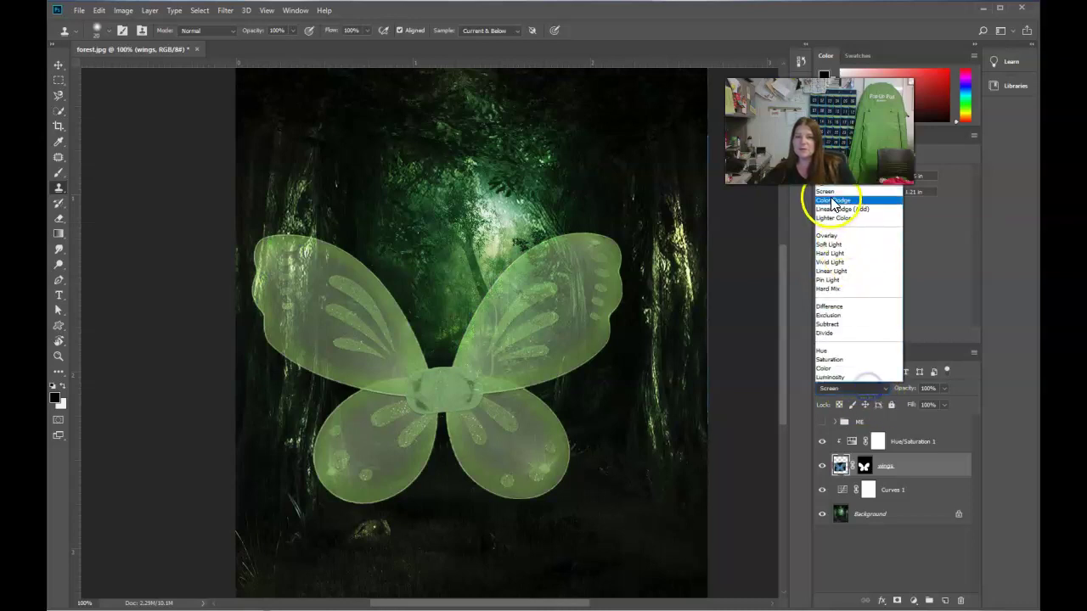
left_click(853, 139)
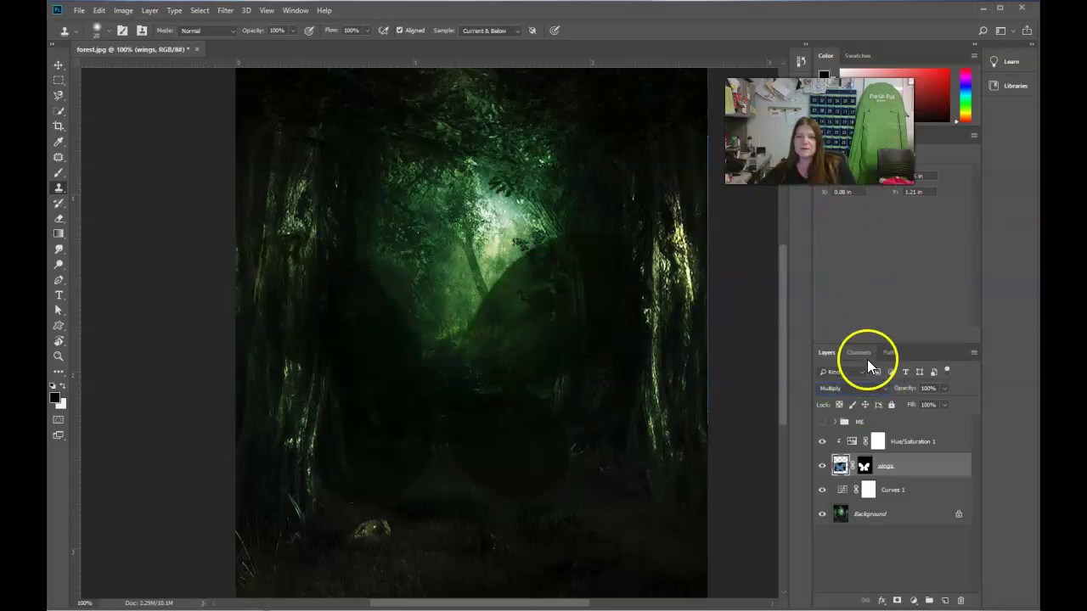
left_click(859, 387)
left_click(853, 129)
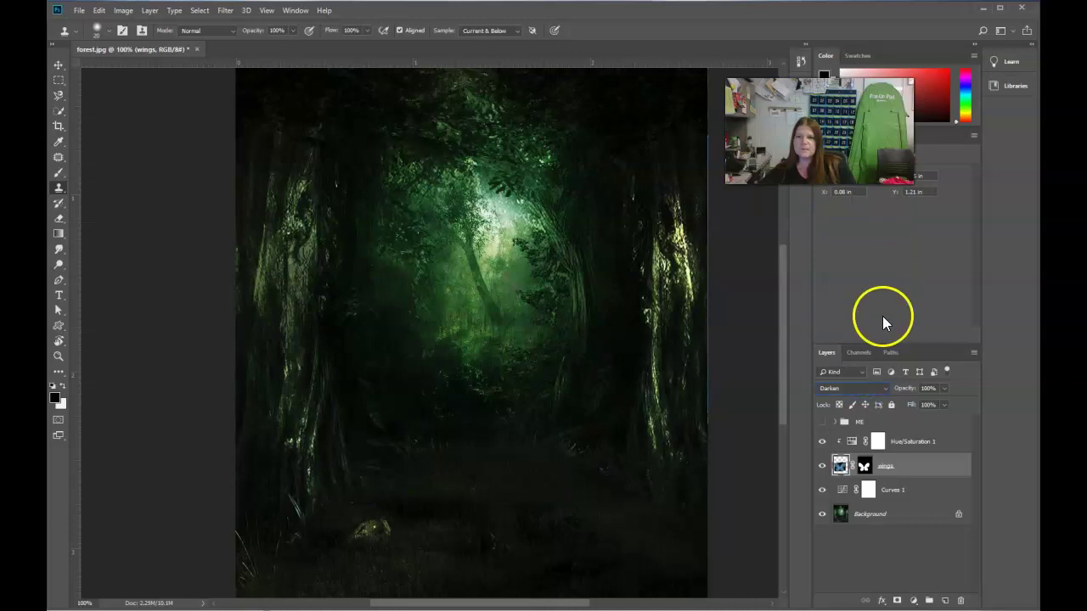
left_click(870, 387)
left_click(840, 199)
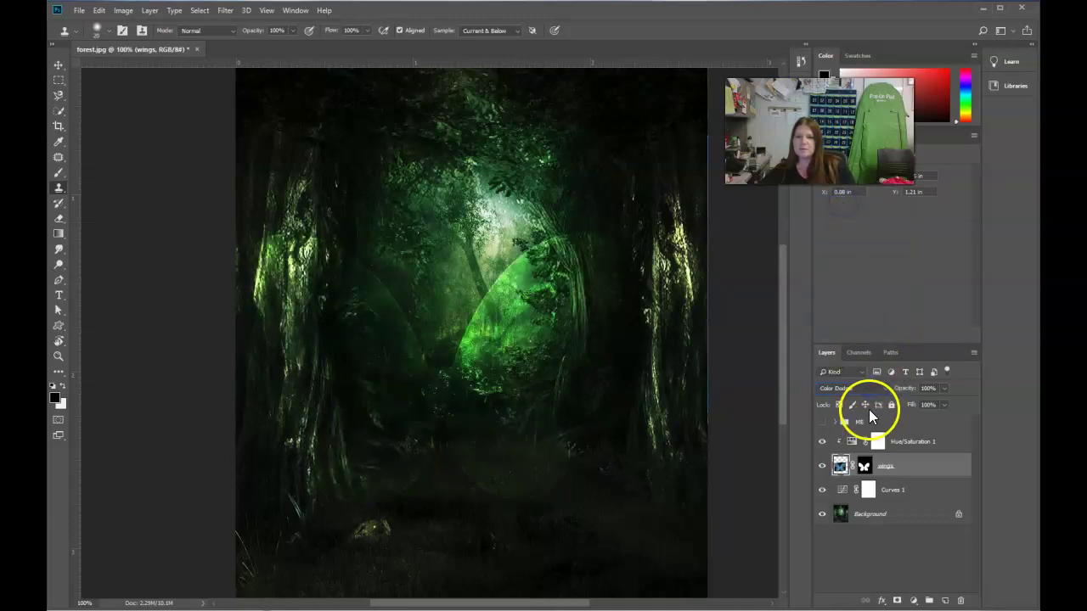
left_click(860, 388)
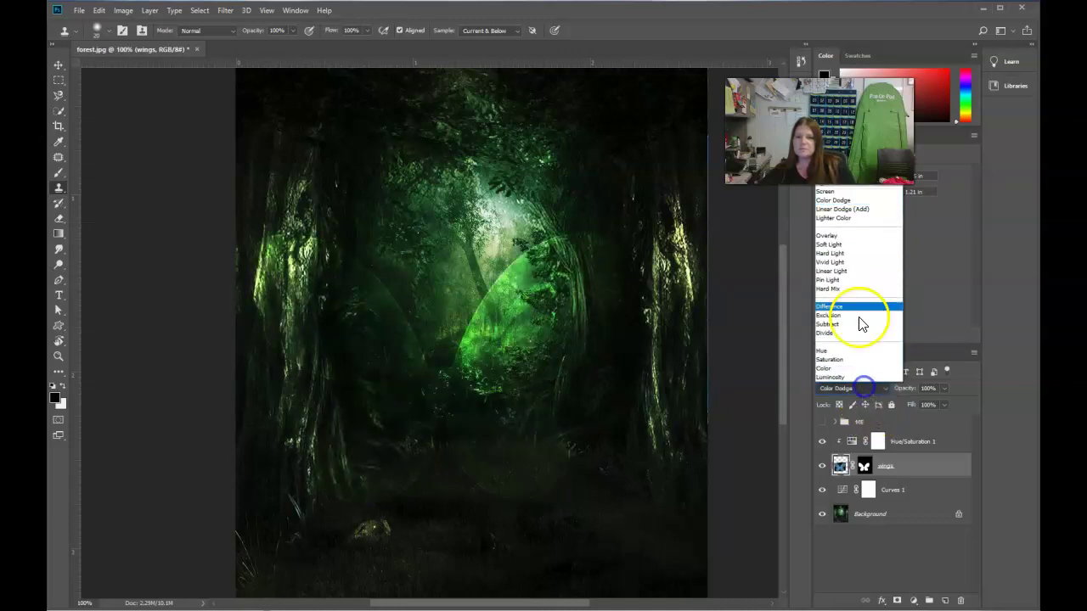
left_click(827, 192)
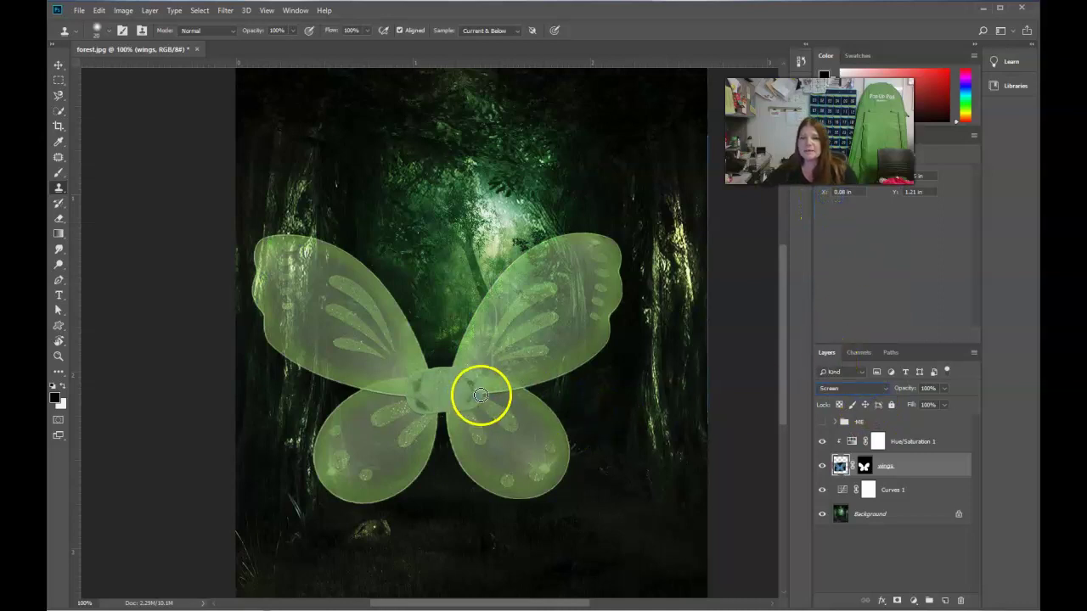
Test Linear Light and Vivid Light on the wings, then settle on Screen
left_click(857, 388)
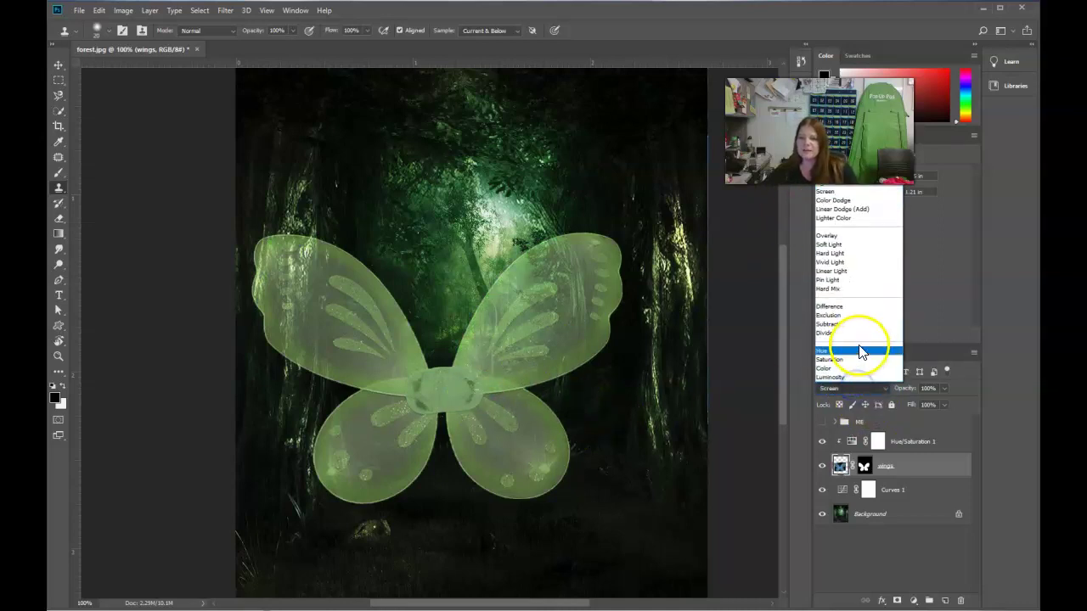
left_click(836, 273)
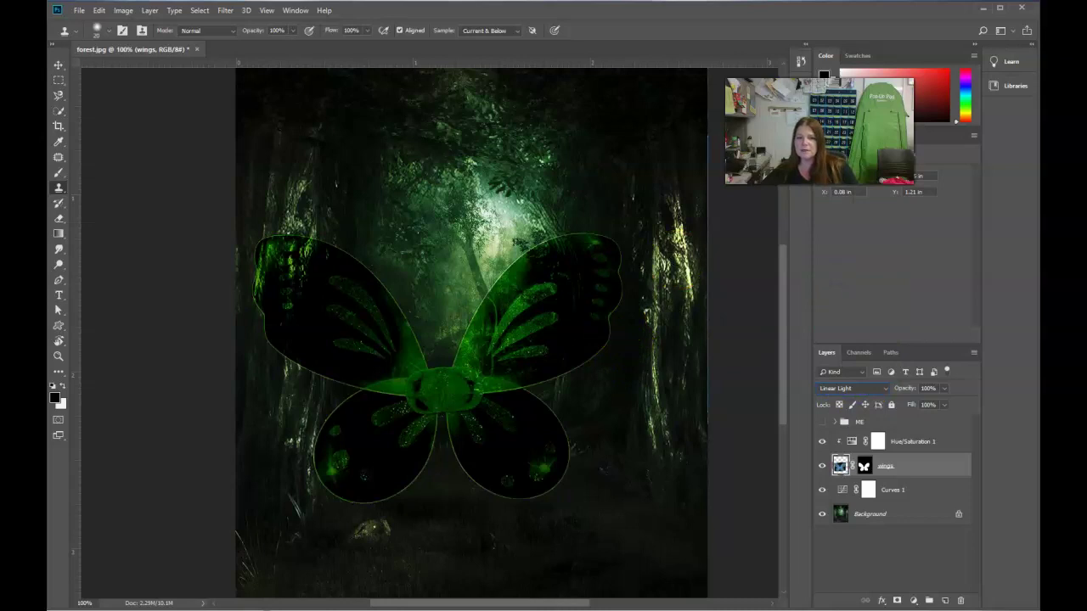
left_click(864, 388)
left_click(844, 263)
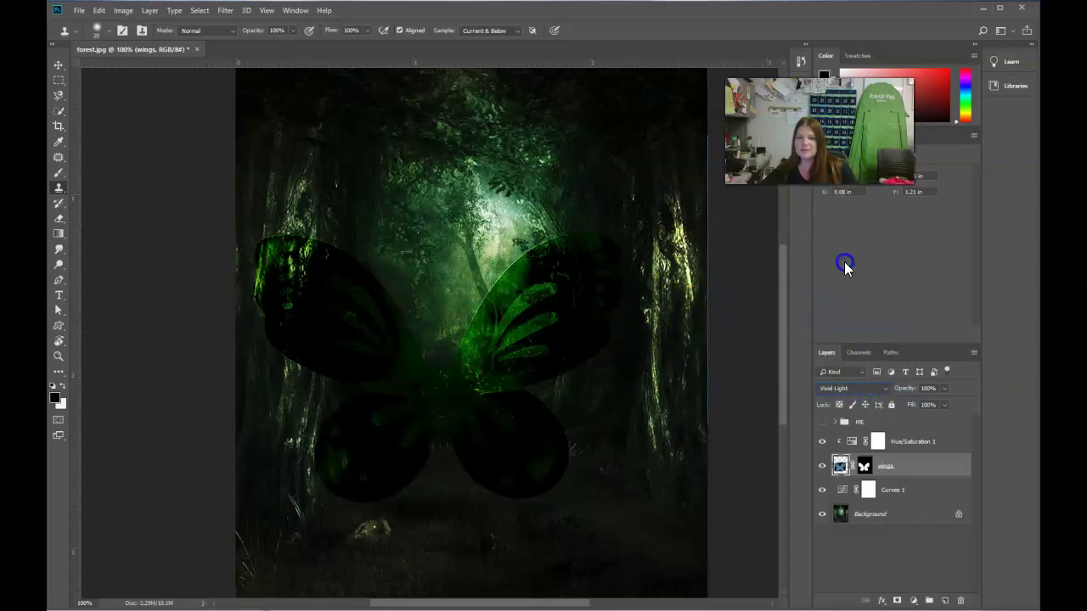
left_click(852, 389)
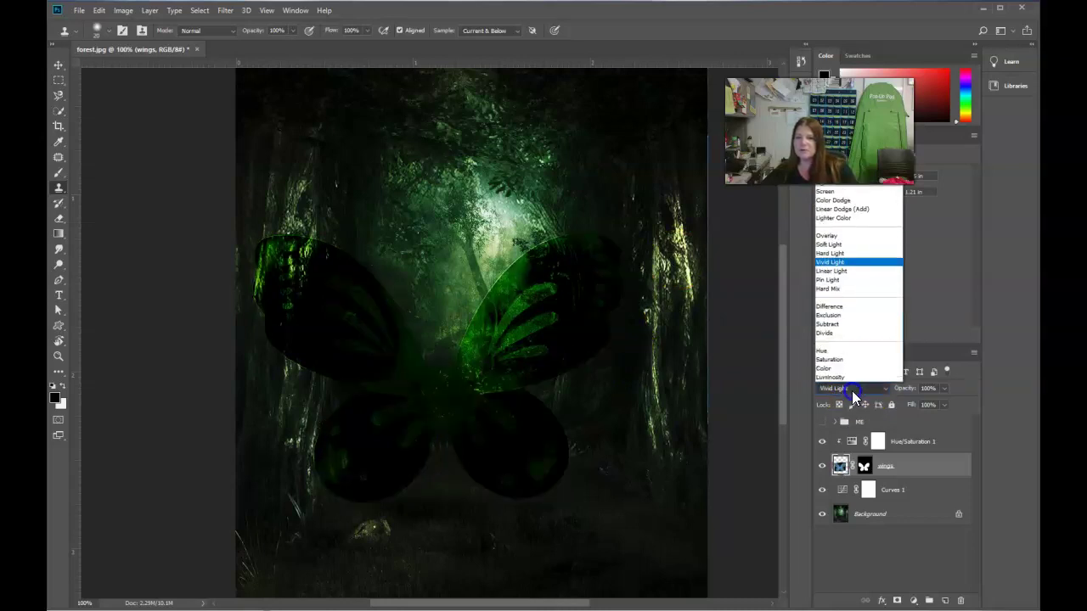
left_click(837, 192)
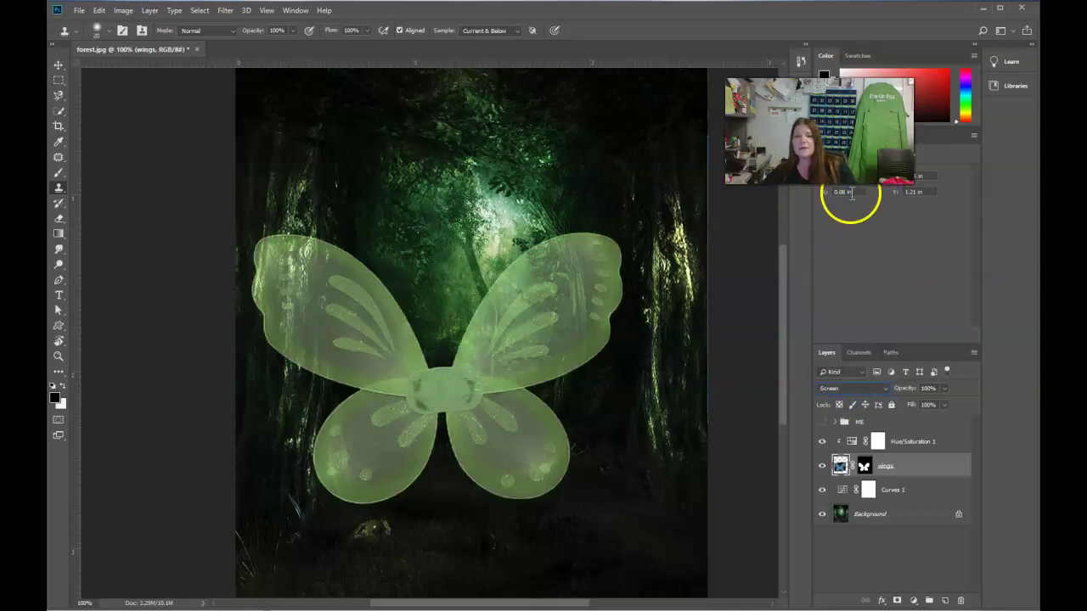
Show the ME group's person and darken the wings' Hue/Saturation 1 Lightness to -43
left_click(821, 421)
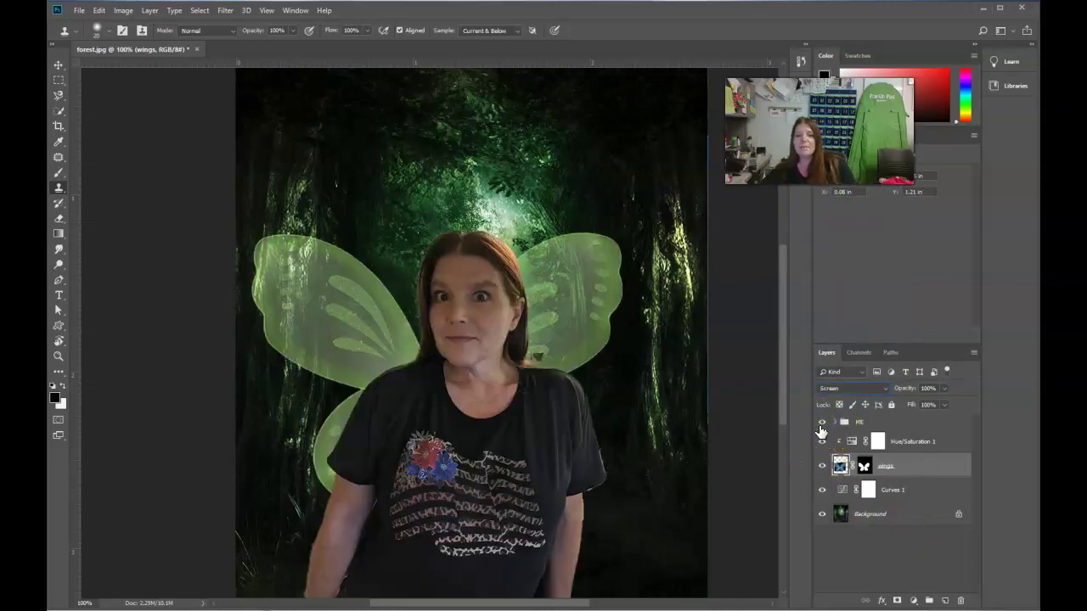
left_click_drag(838, 465, 852, 442)
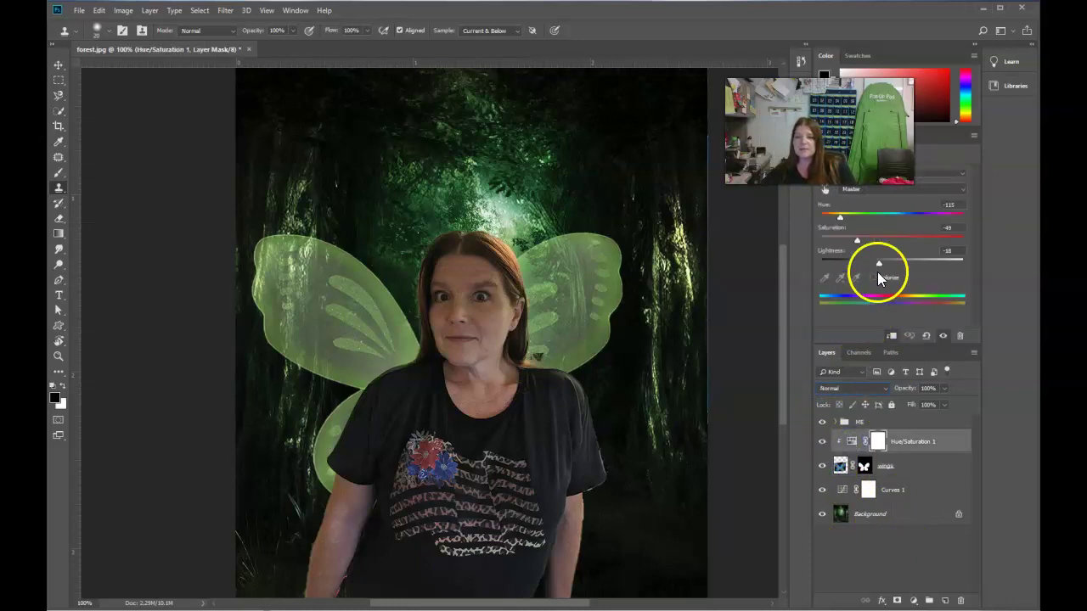
left_click_drag(878, 267, 861, 267)
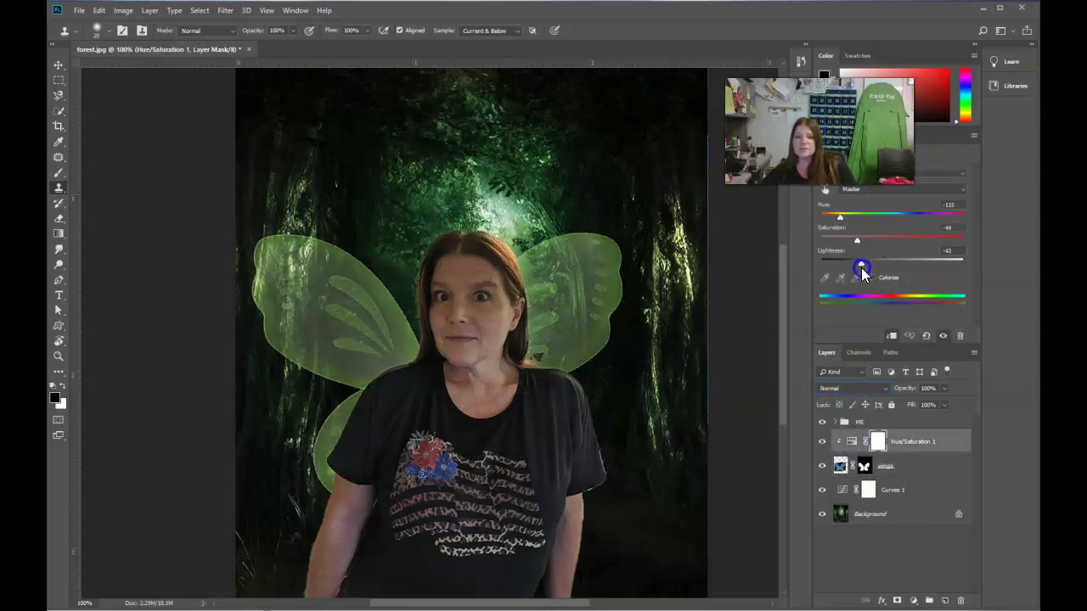
left_click_drag(891, 472, 851, 441)
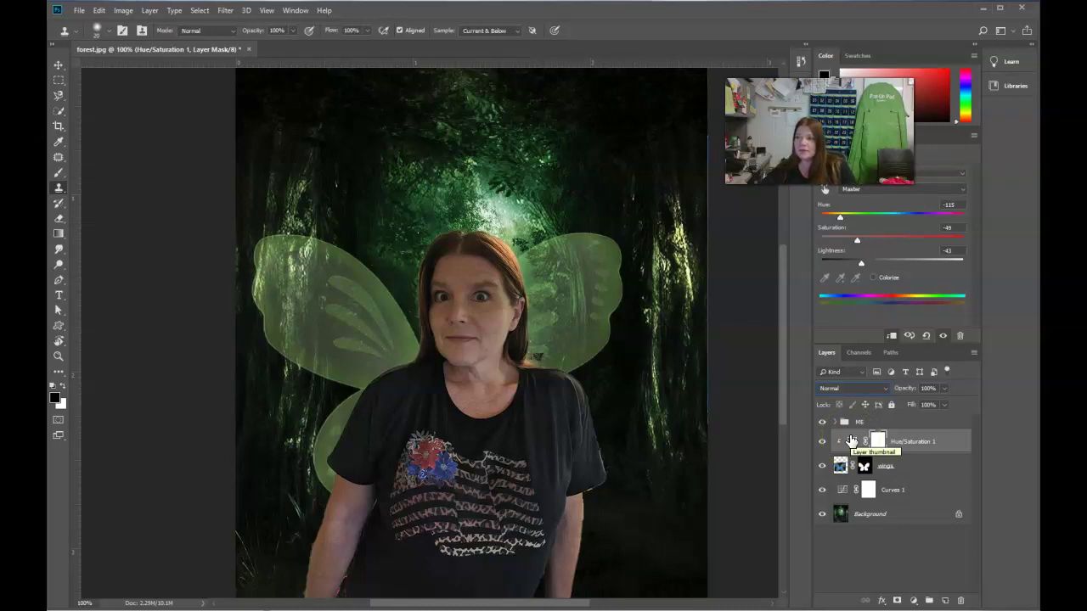
left_click_drag(851, 442, 838, 466)
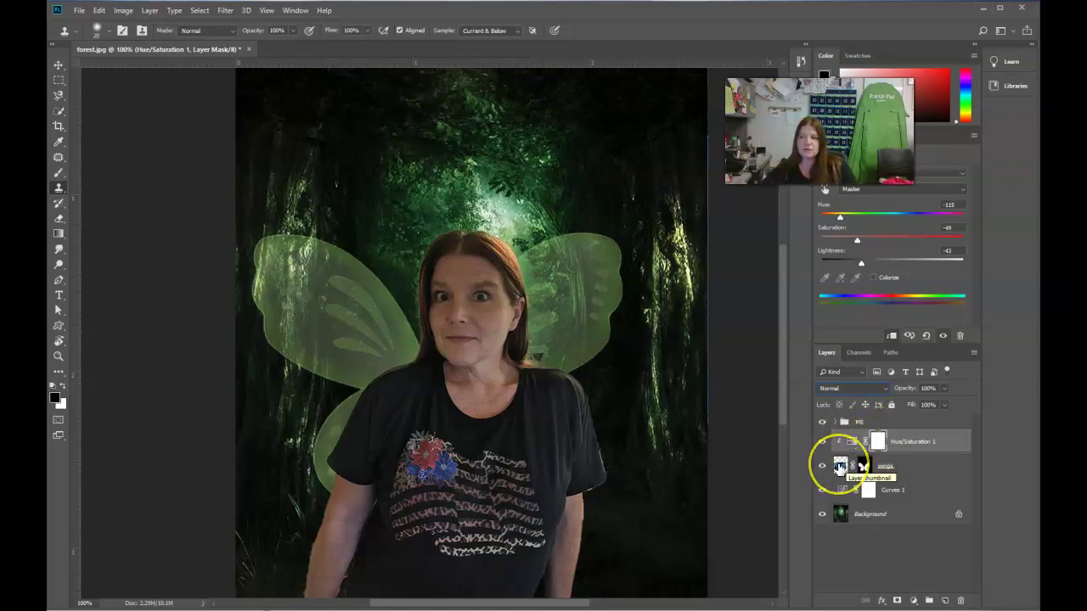